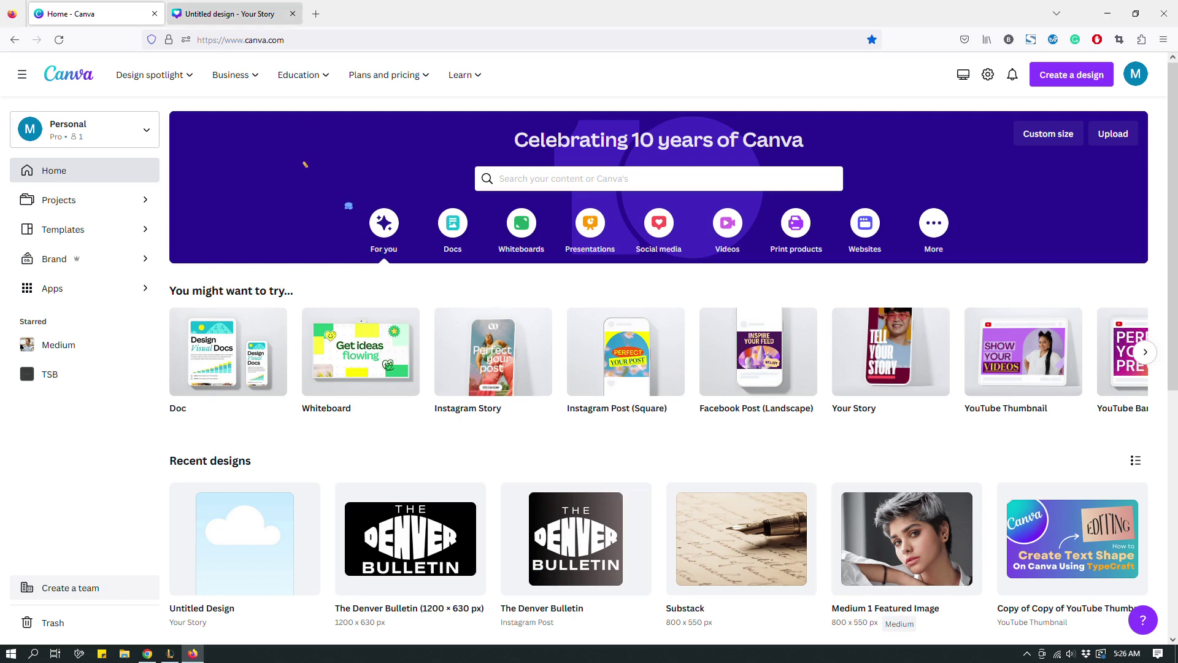
Play the example Instagram slider post video in the Your Story design's preview to study how its slides connect.
left_click(237, 13)
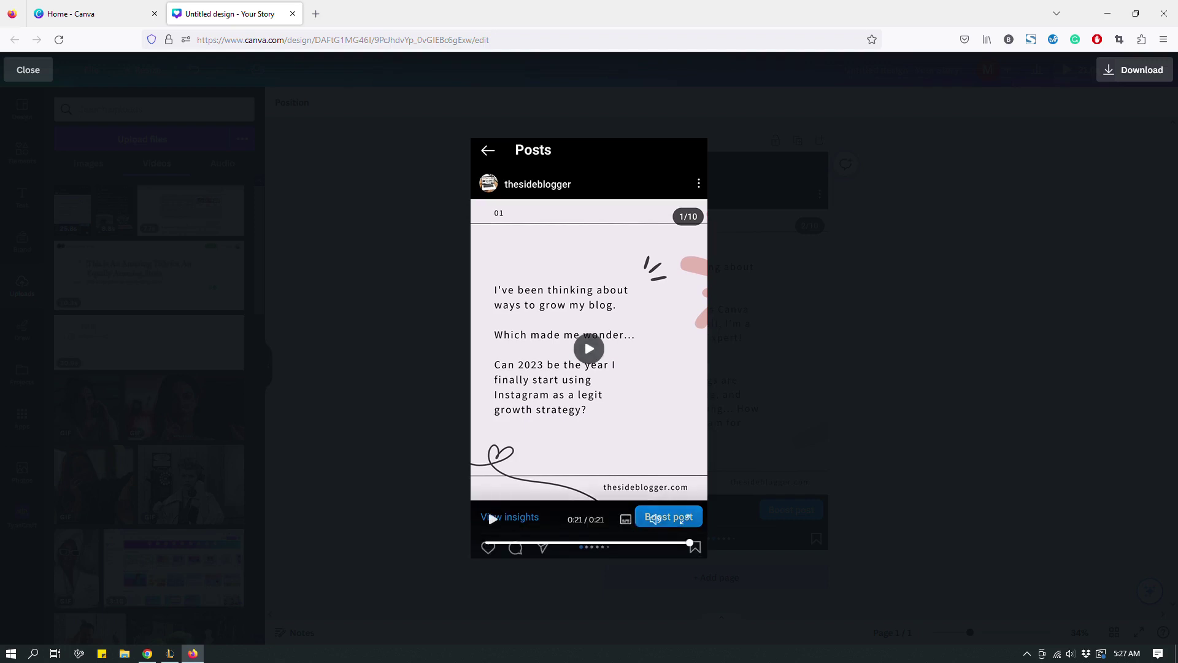
left_click(589, 348)
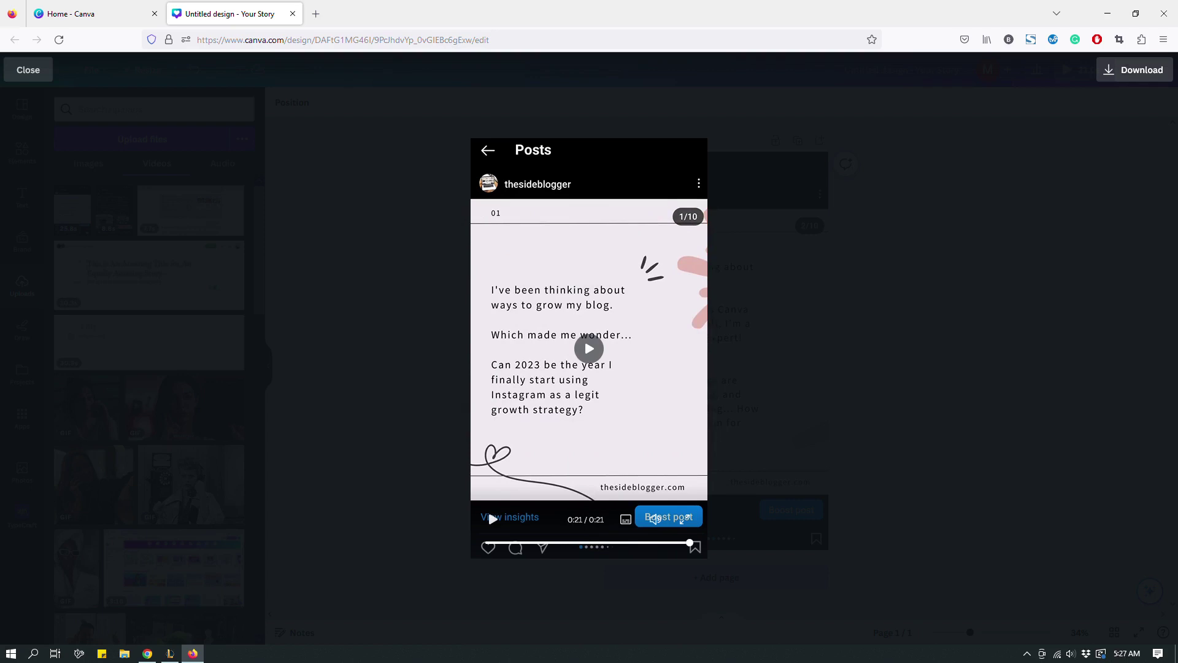
left_click(584, 337)
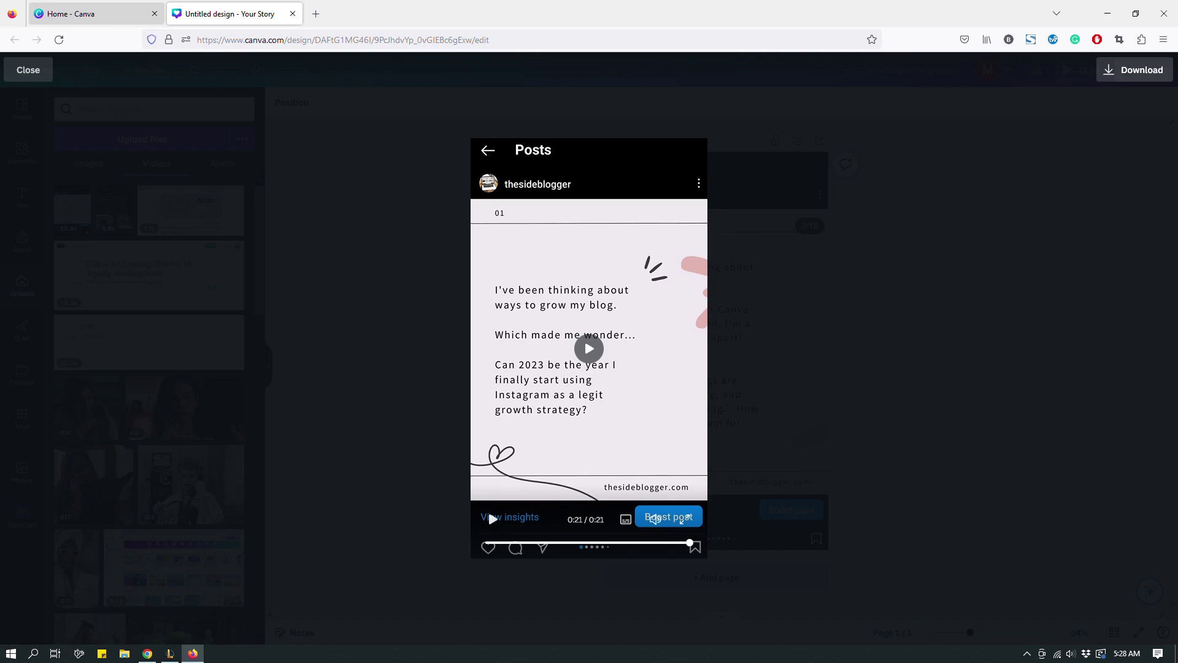
left_click(55, 12)
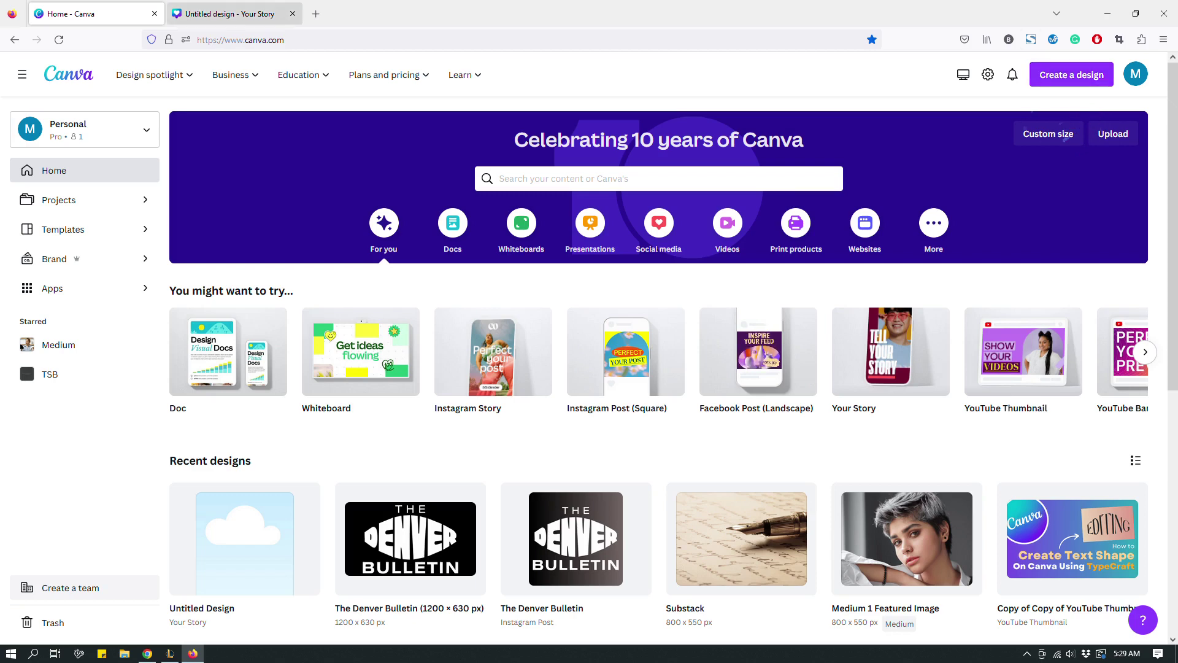
left_click(245, 14)
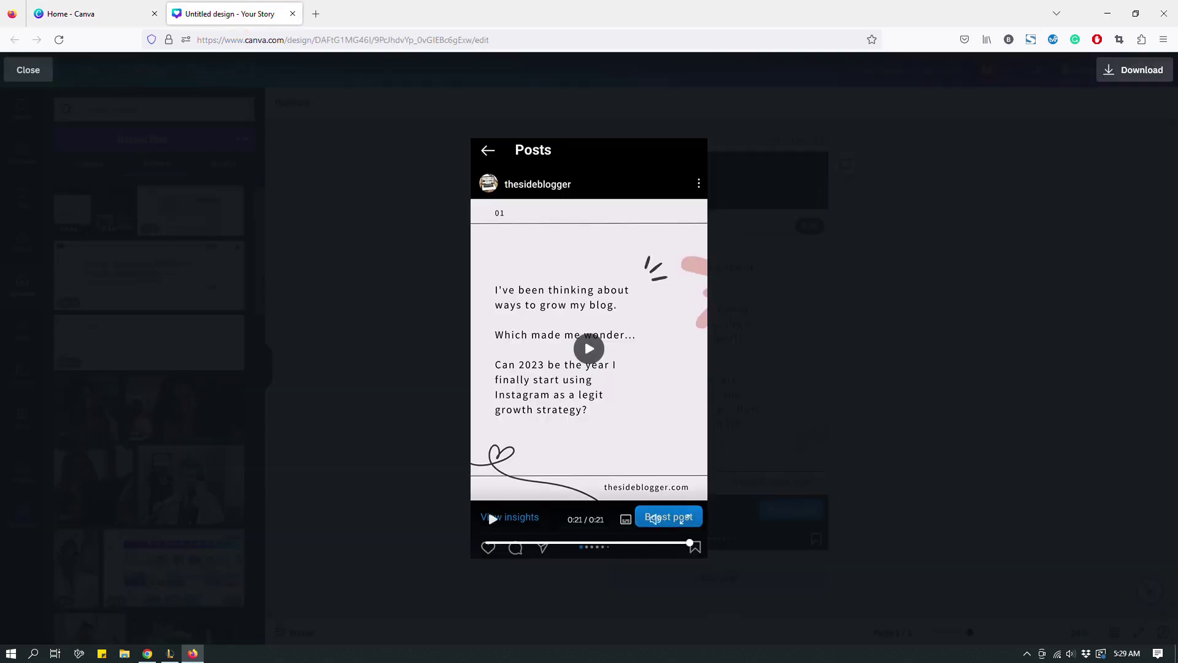
left_click(589, 348)
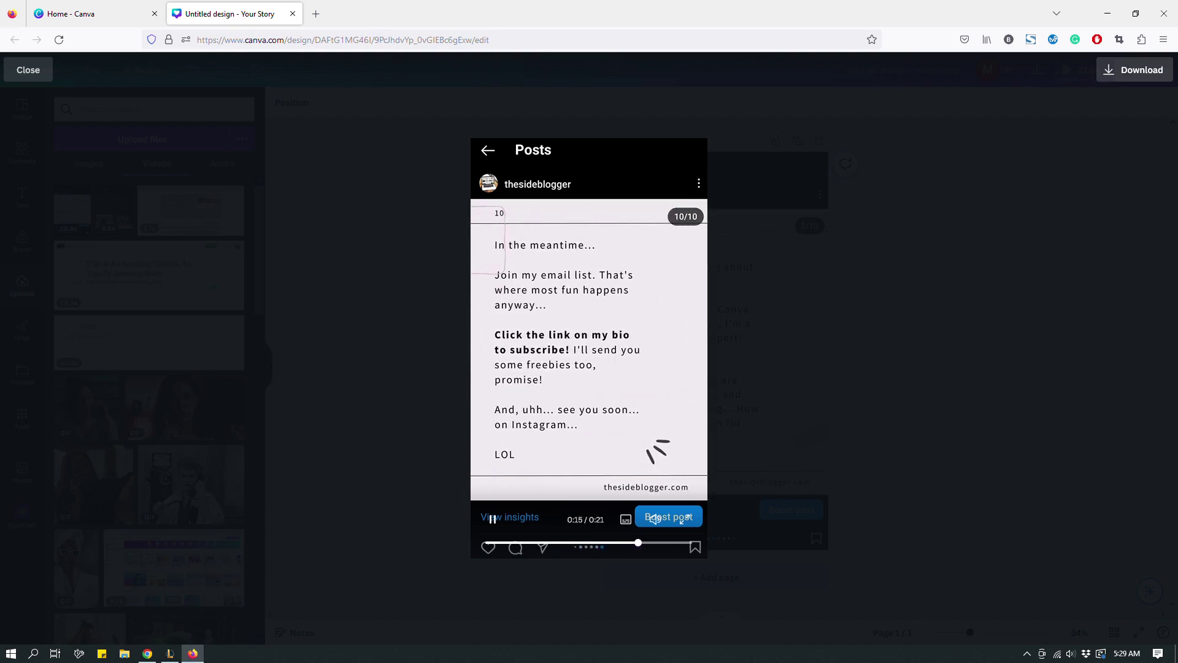
Search the design types for "instagram" and create a new Instagram Post (Square) design, 1080 × 1080 px.
left_click(104, 14)
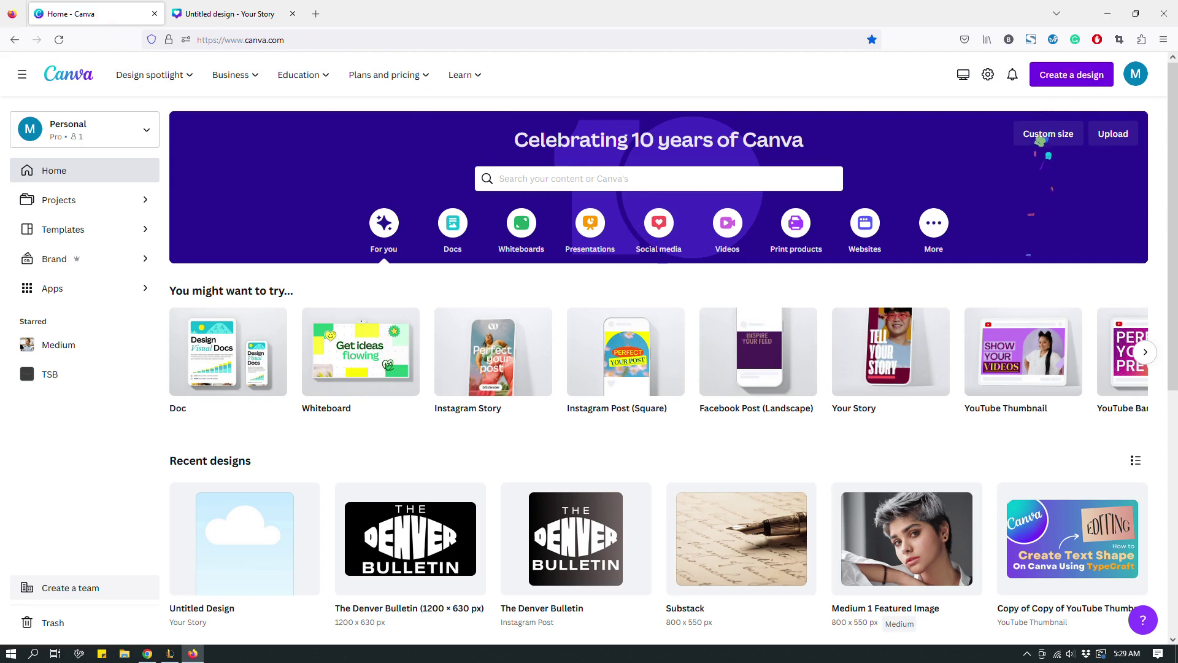
left_click(1048, 133)
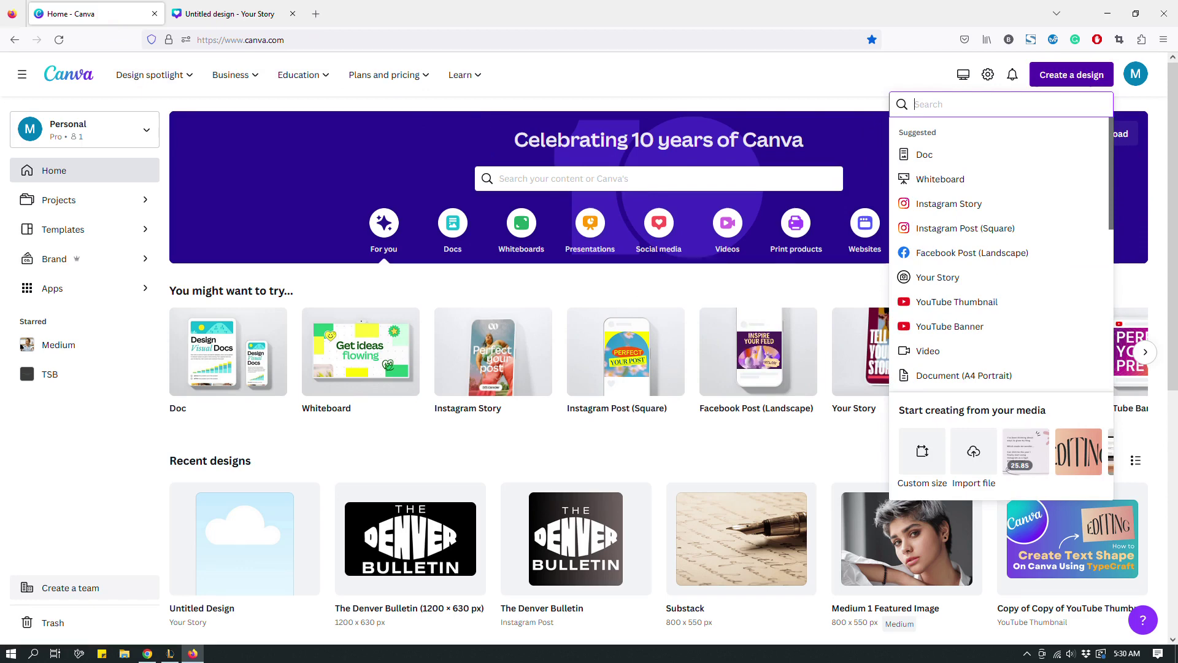
type("i")
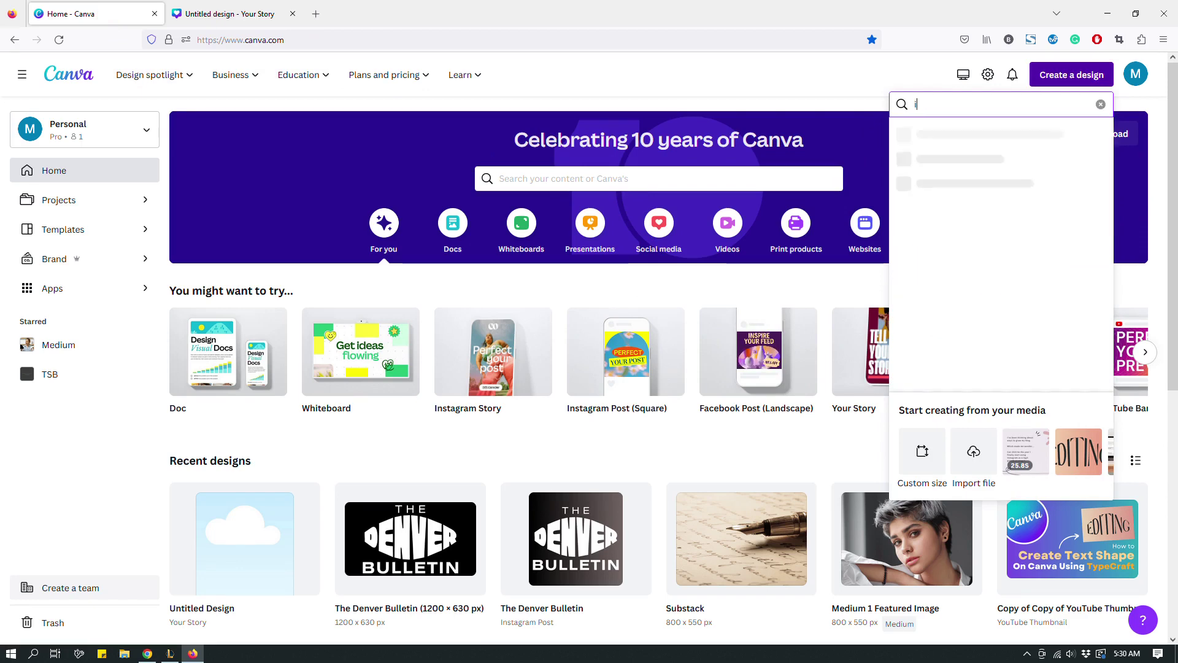
type("nstagram")
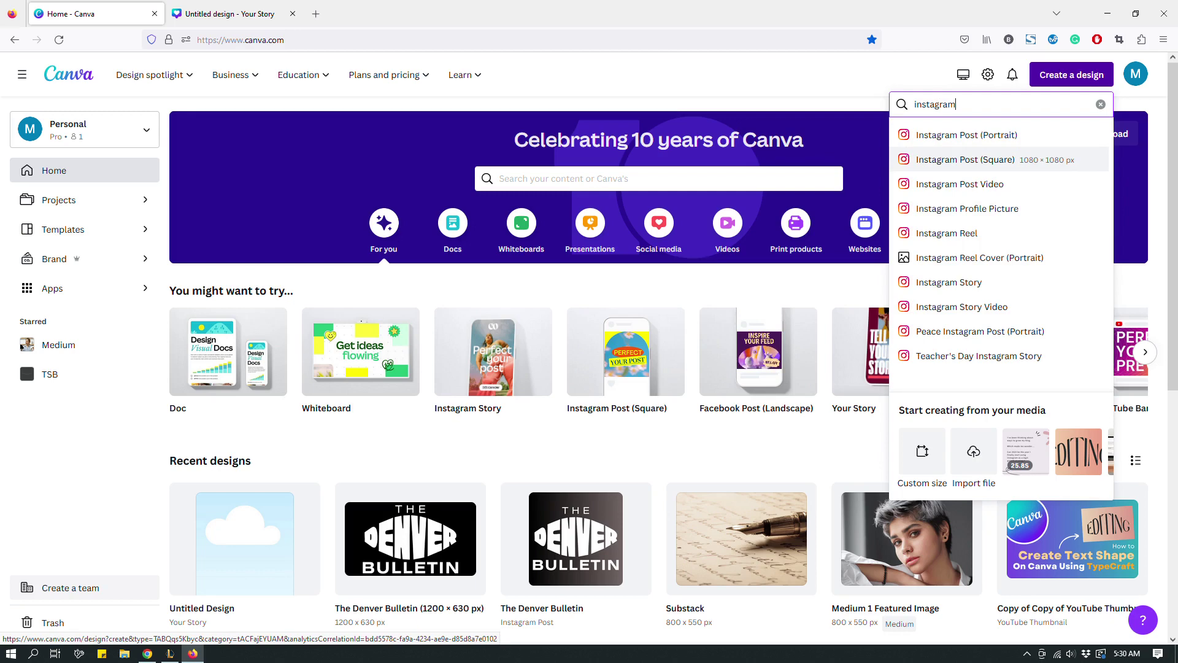
left_click(227, 13)
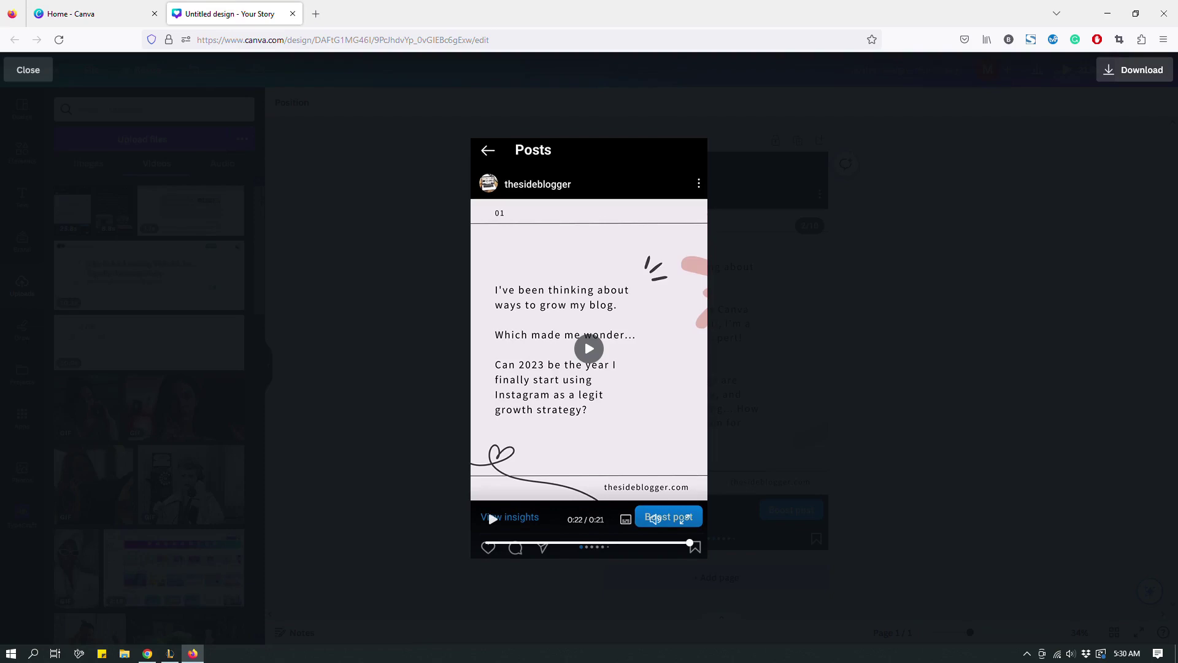
left_click(95, 14)
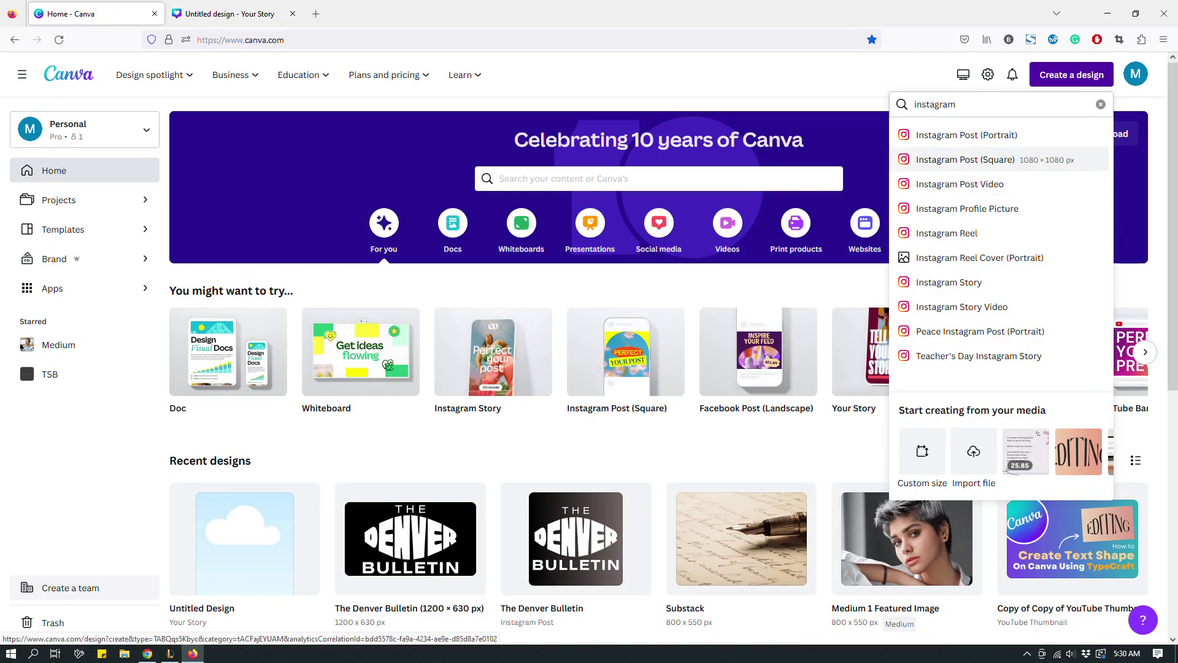
left_click(1014, 158)
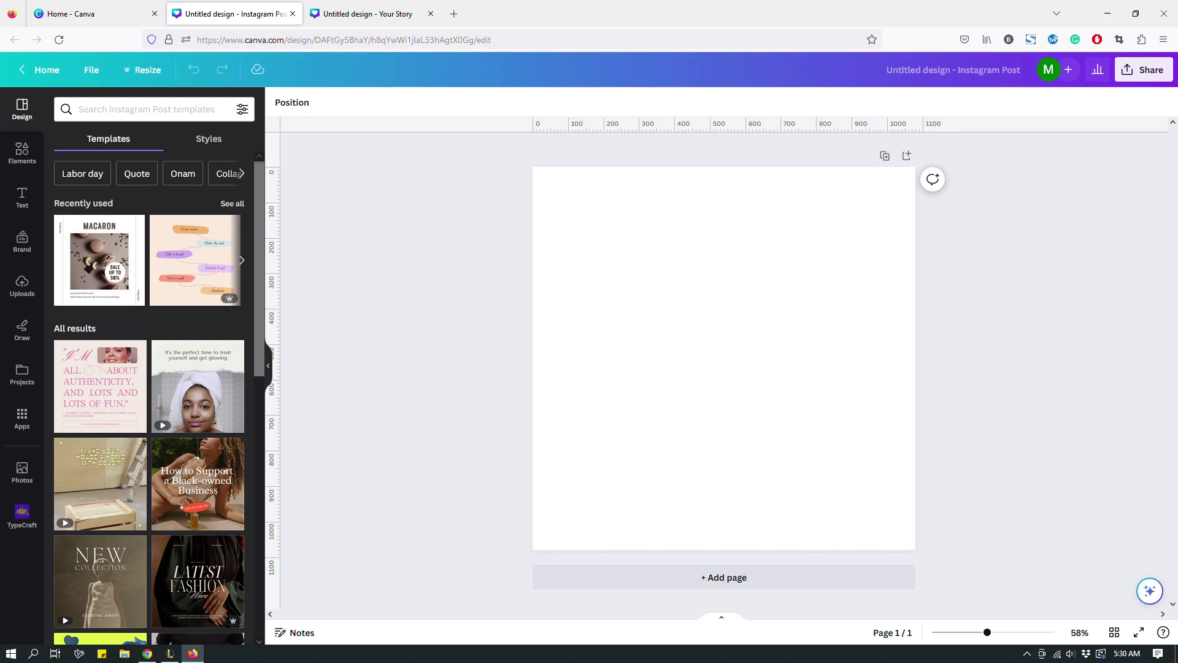
Fill the blank page's background with a custom pale lilac solid color.
left_click(847, 405)
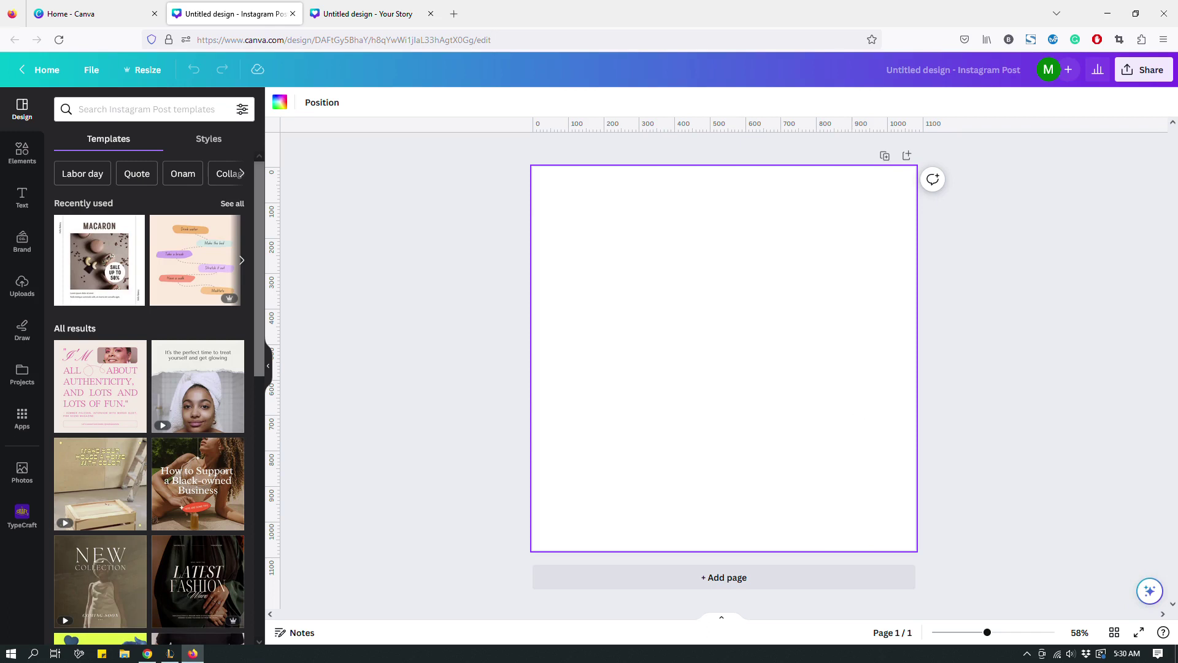
left_click(730, 331)
left_click(279, 101)
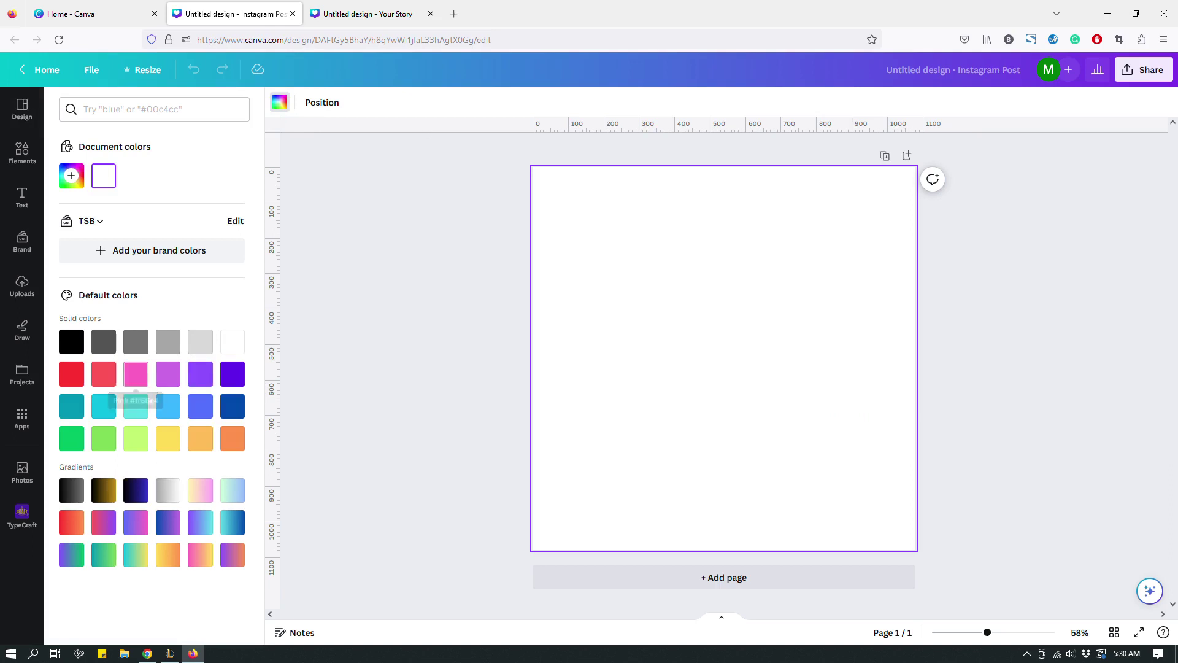
left_click(168, 373)
left_click(71, 175)
left_click(93, 241)
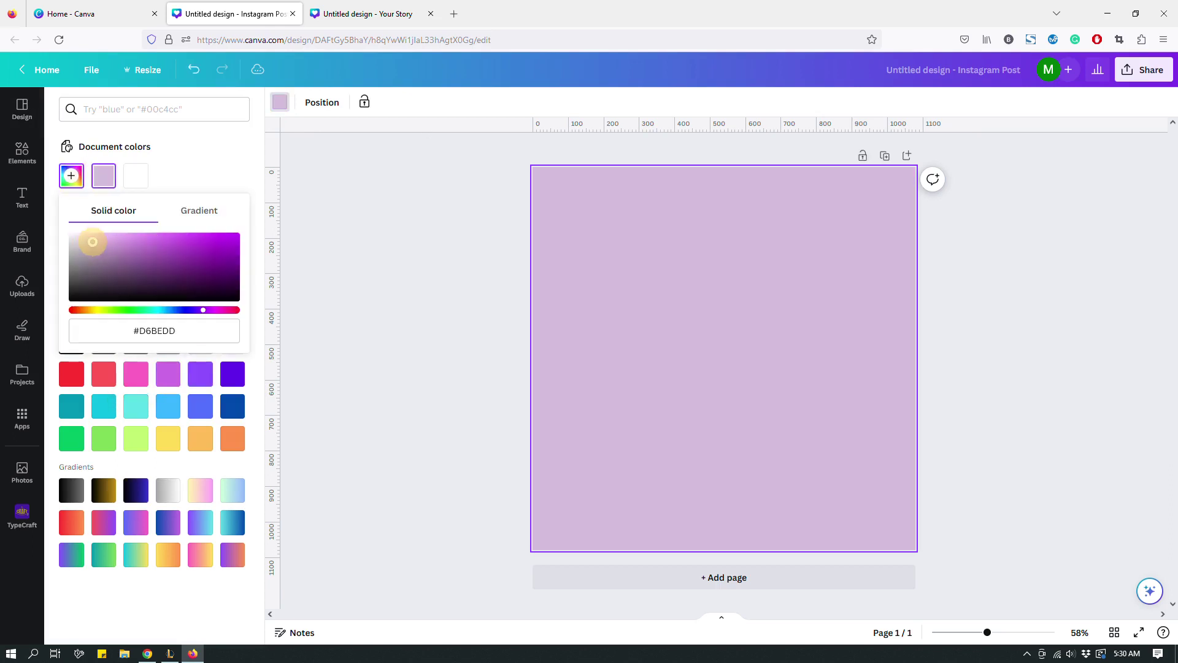
left_click(92, 229)
left_click(1007, 302)
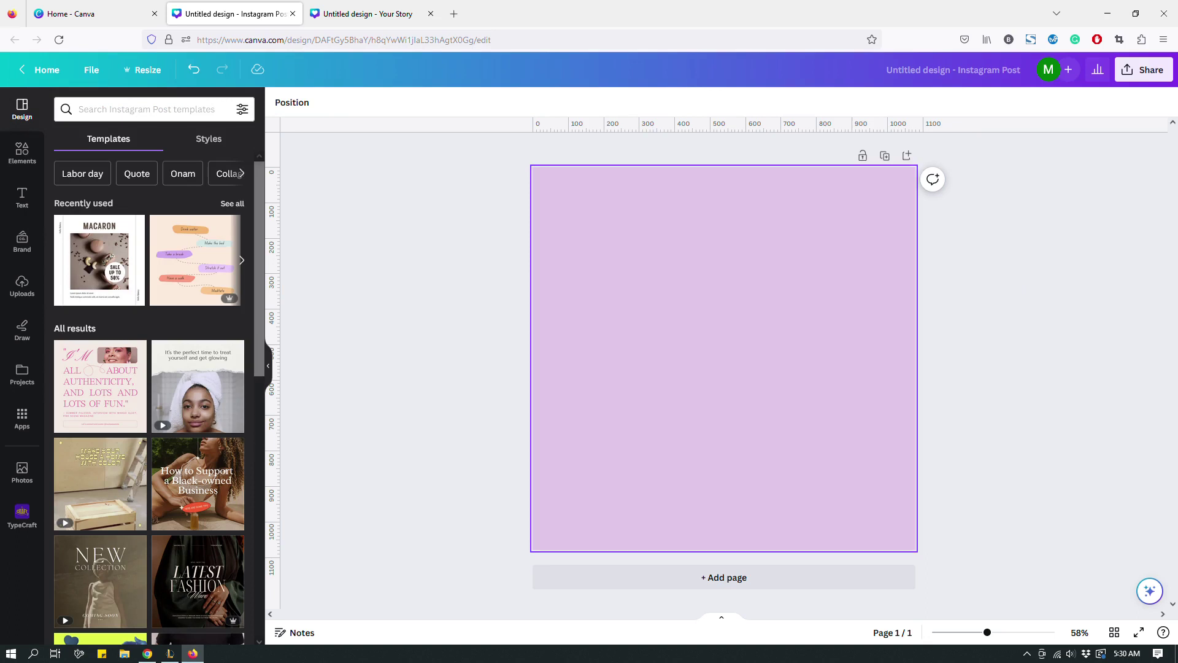
Add a text box to the page and place it in the page's upper-left area.
left_click(723, 339)
key("t")
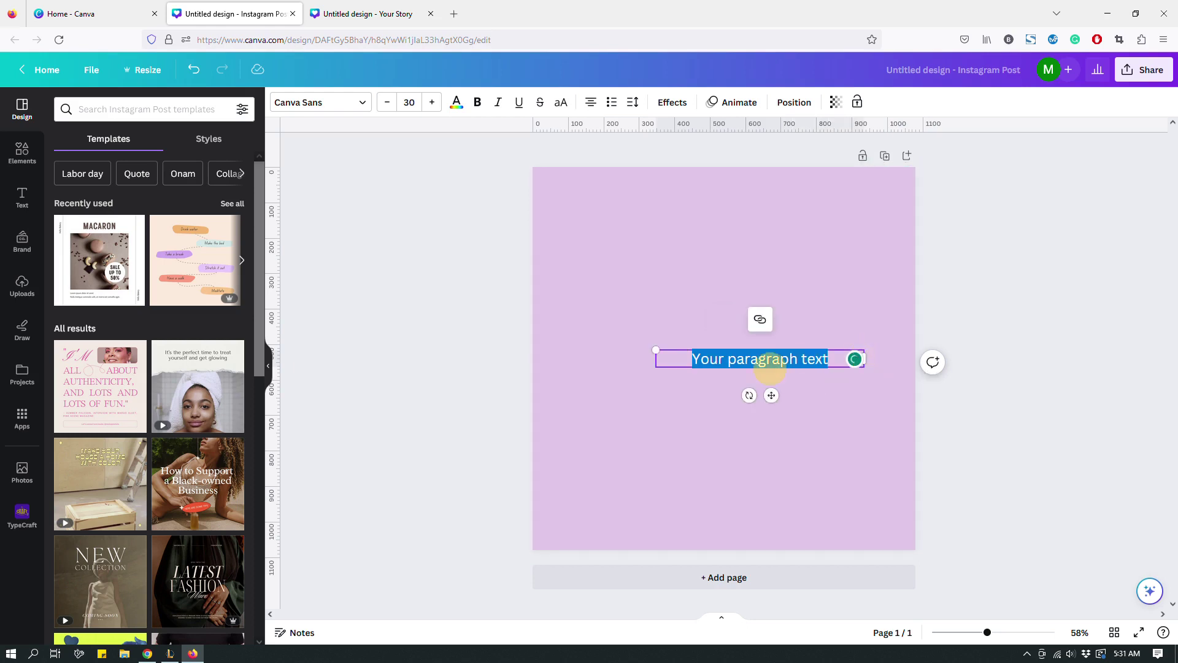
left_click_drag(770, 367, 689, 291)
Replace the placeholder text with "This is how you create an Instagram Slider Post".
left_click(688, 290)
double_click(687, 289)
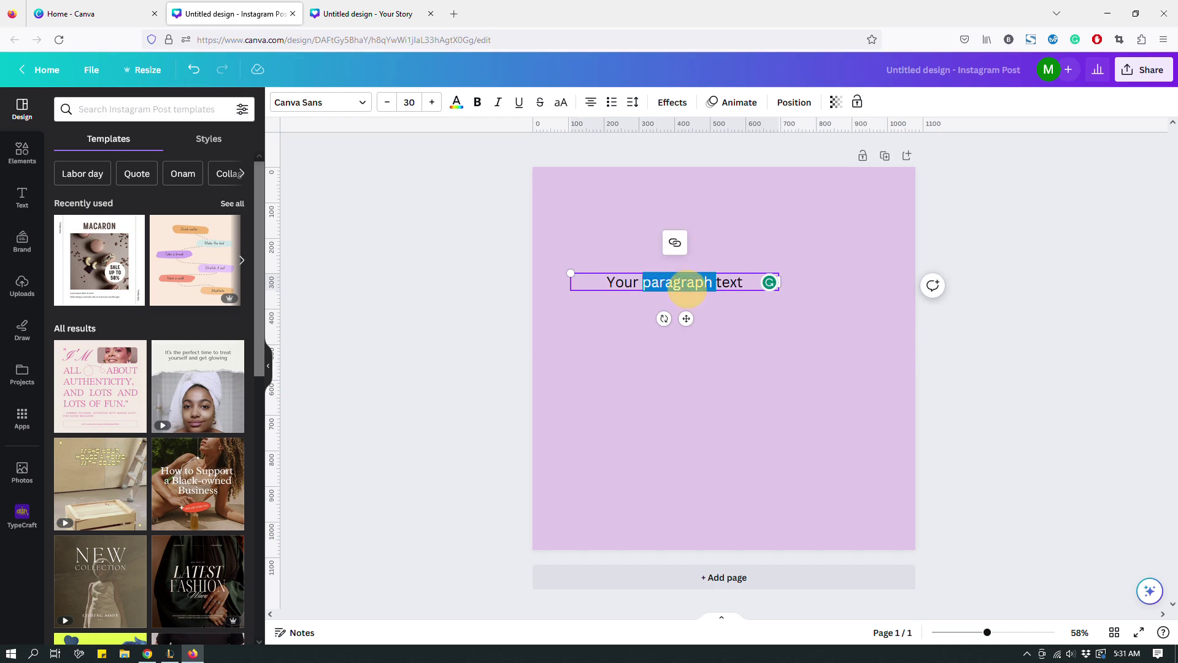
key("ctrl+a")
type("This is ")
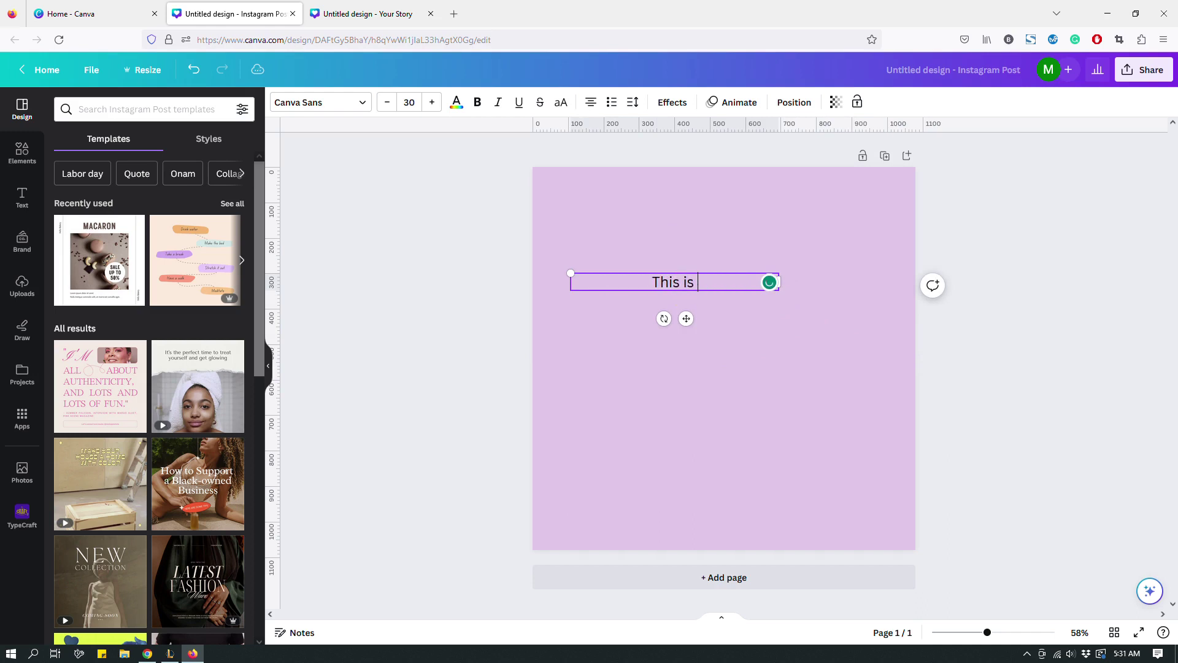
type("how you creat")
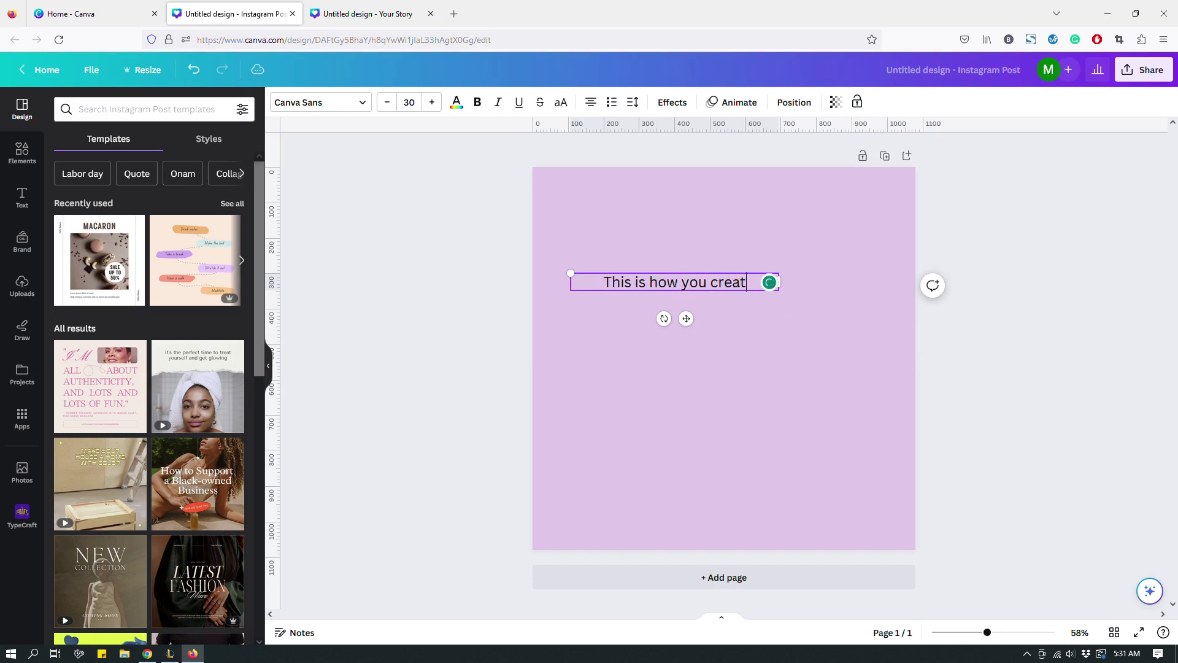
type("e an Inst")
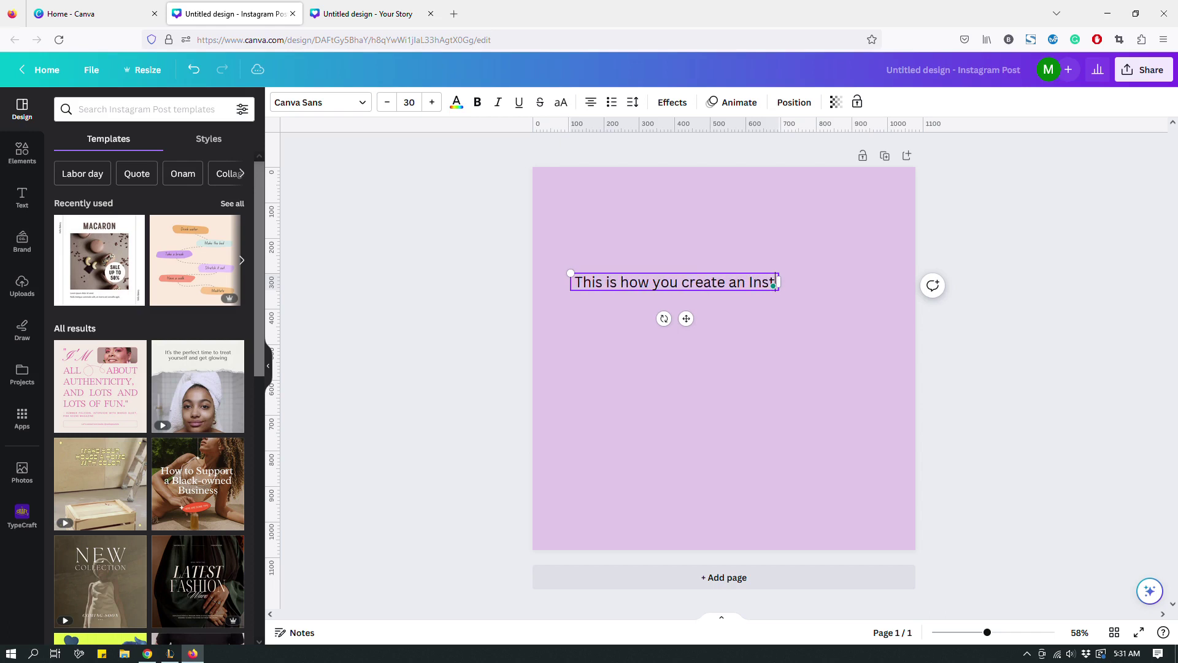
type("agram Slider")
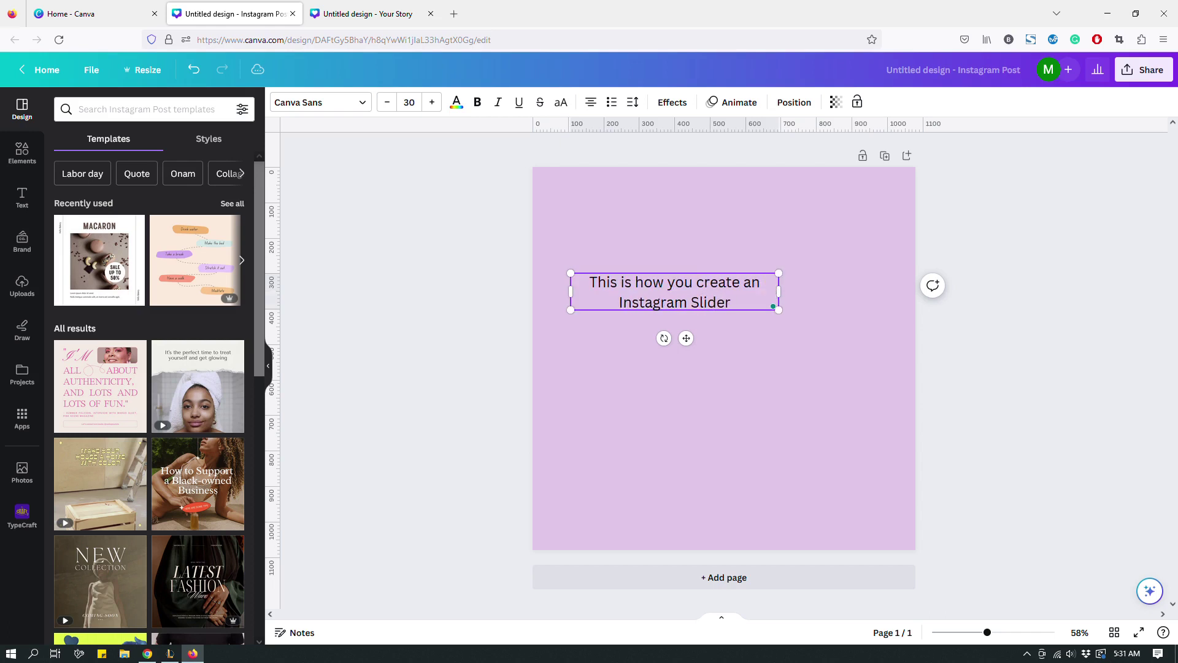
type(" Post")
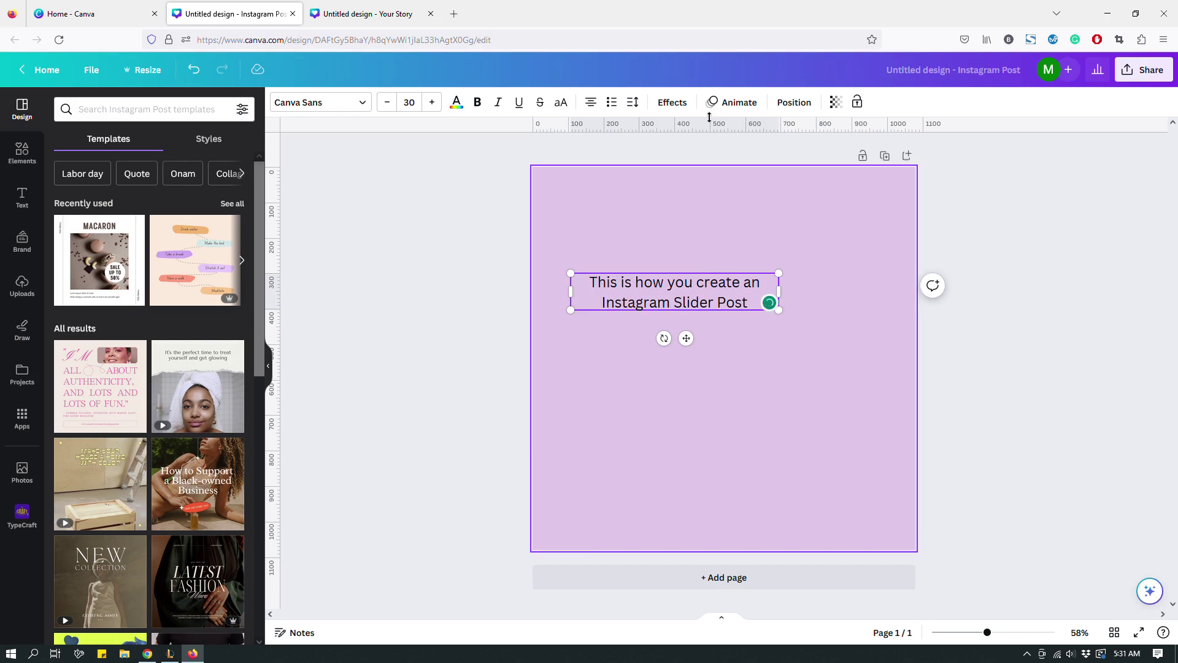
left_click(665, 184)
Left-align the heading text and set its font to Catchy Mager.
left_click(679, 282)
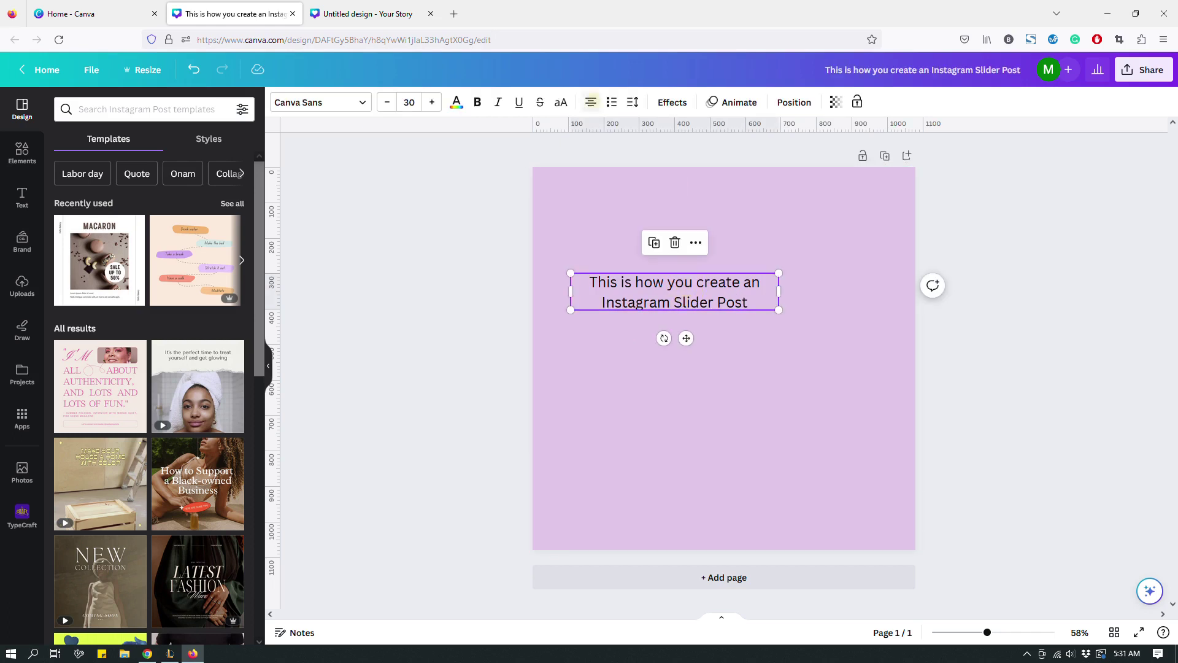
left_click(590, 101)
left_click(319, 102)
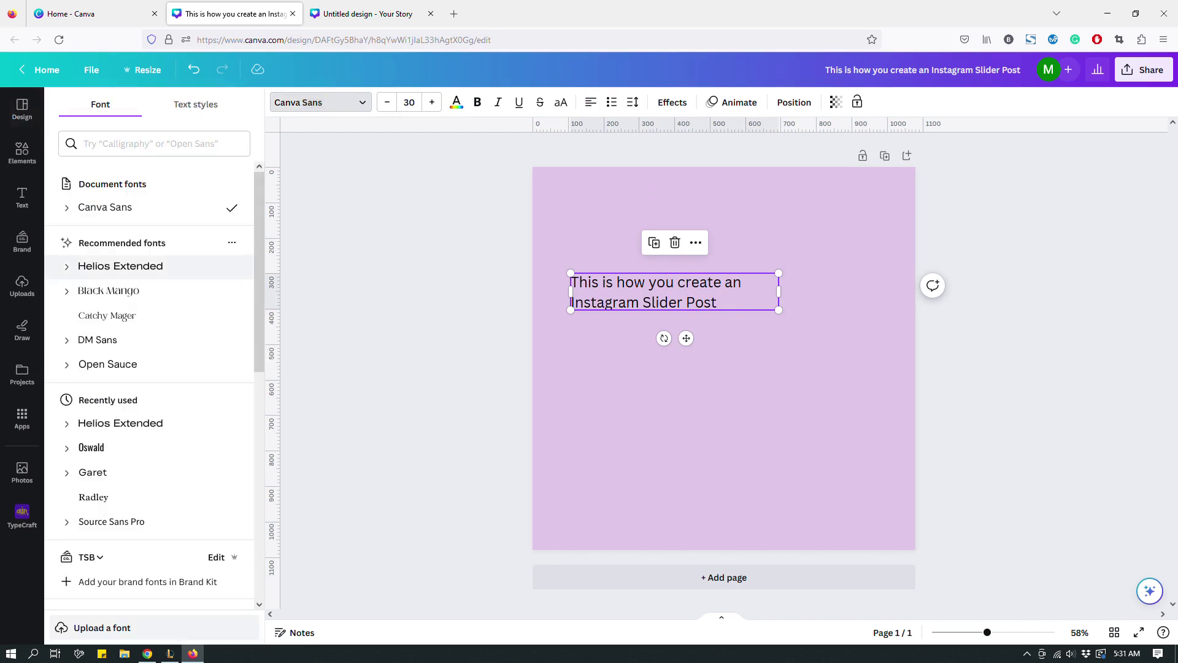
left_click(157, 289)
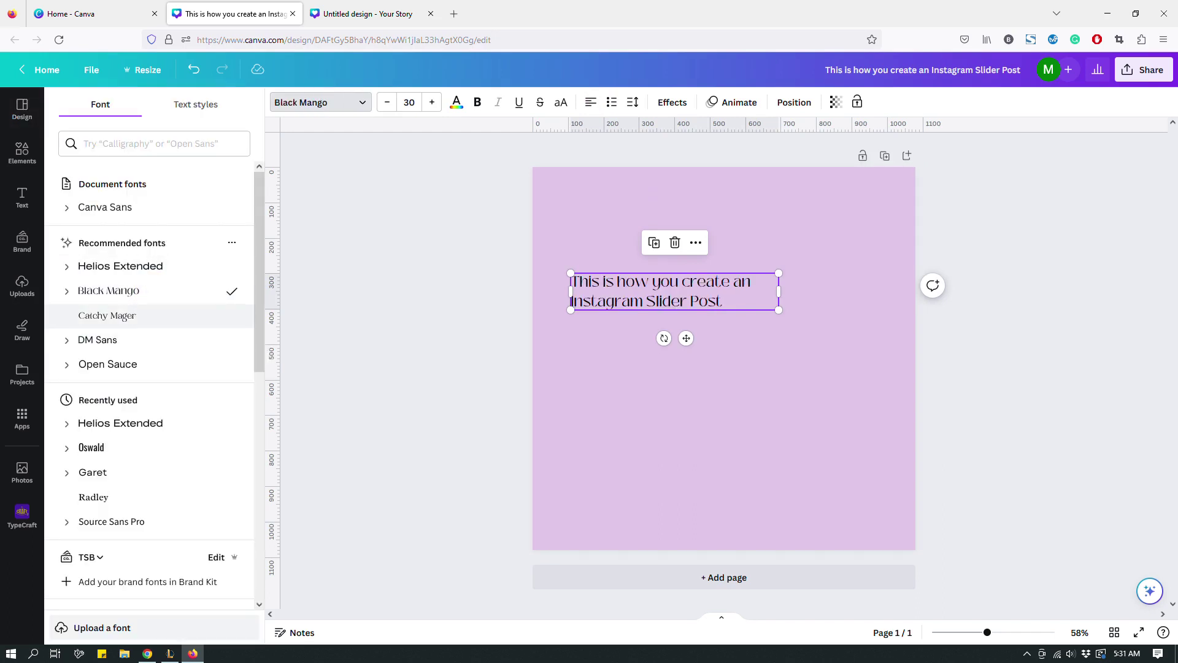
left_click(139, 315)
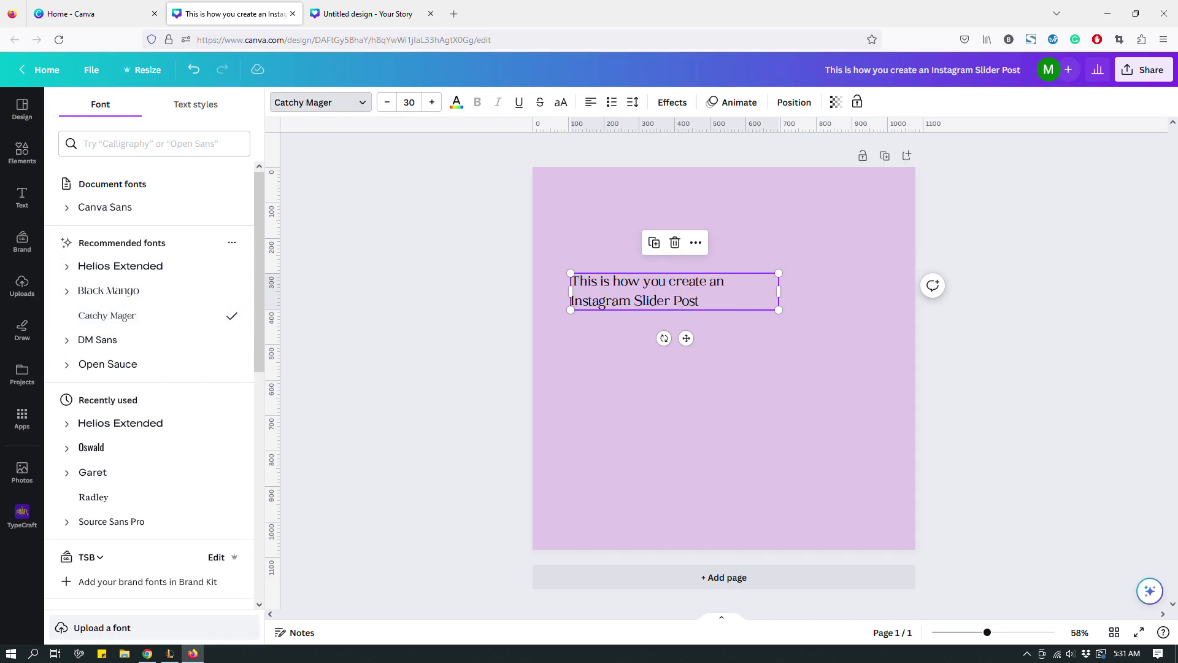
Set the heading's letter spacing to 99.
left_click(632, 102)
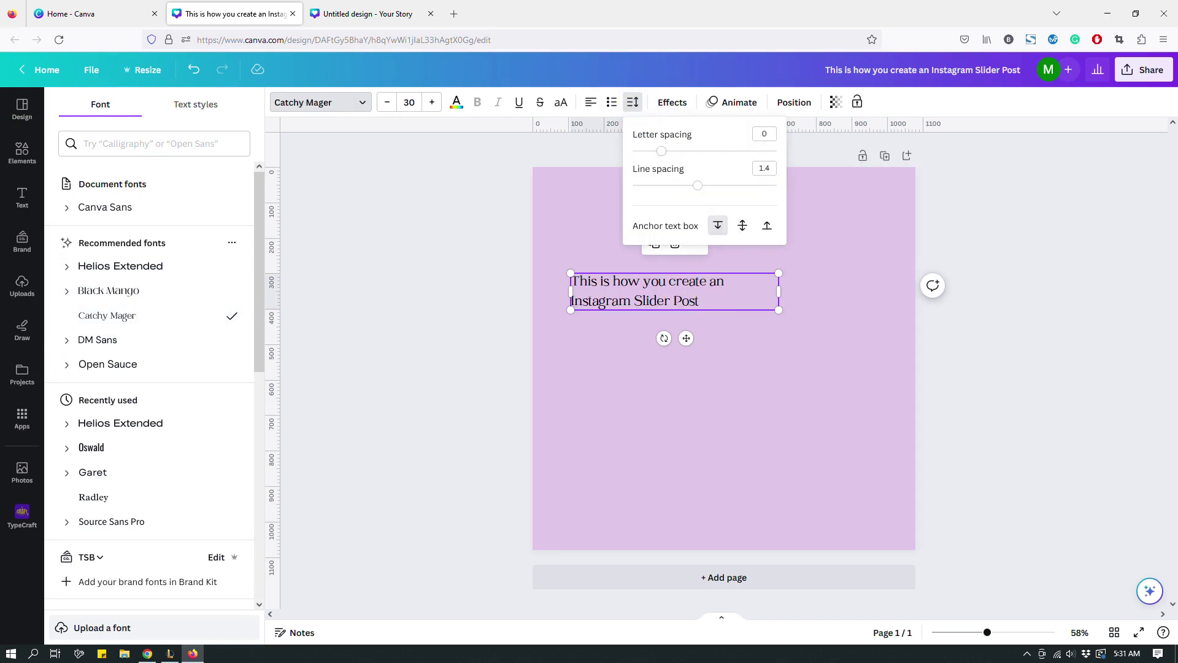
left_click_drag(661, 150, 676, 151)
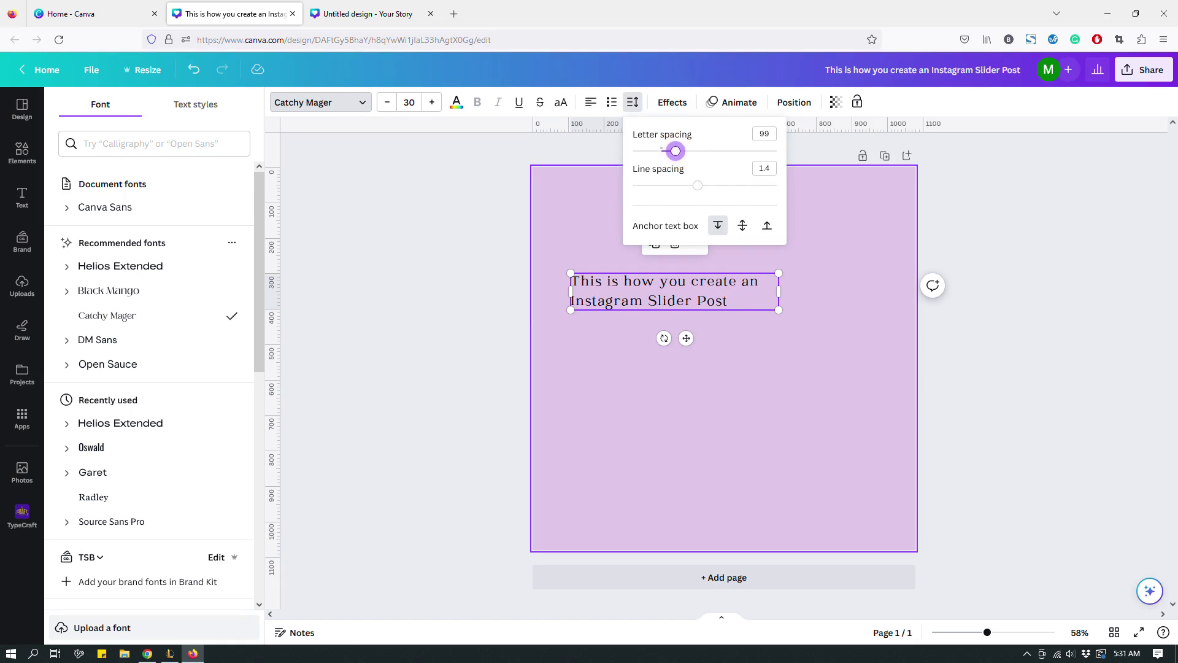
left_click(780, 372)
Move the heading straight down to the vertical middle of the page, keeping it near the page's left edge.
left_click_drag(705, 303, 692, 370)
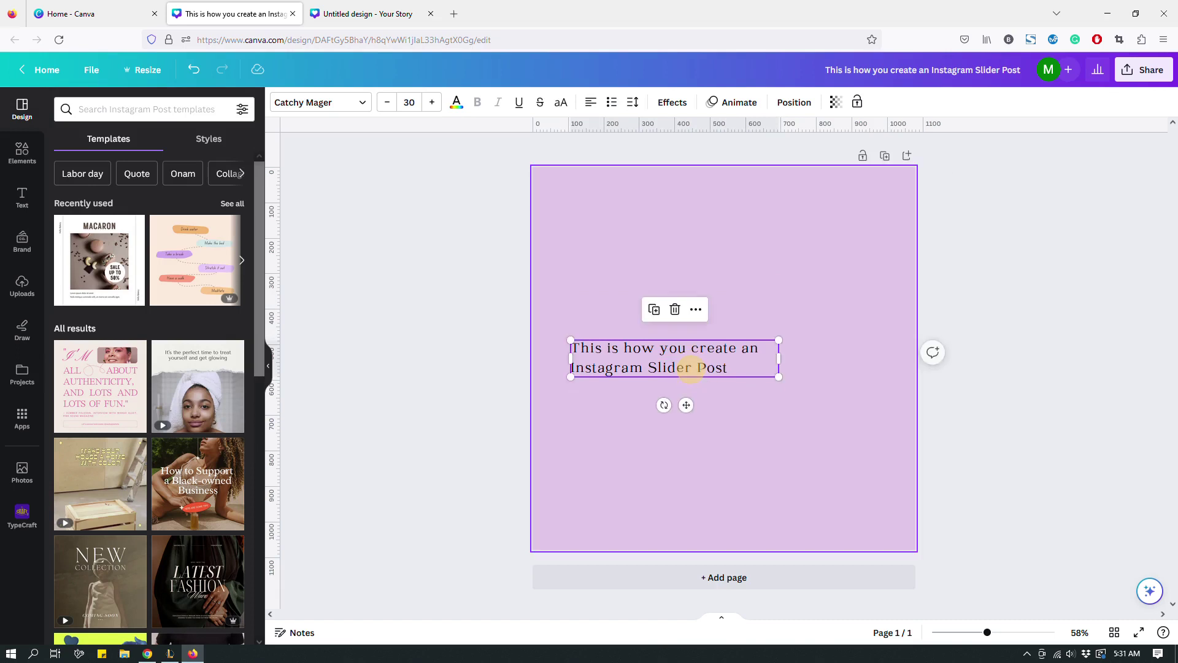
left_click(633, 102)
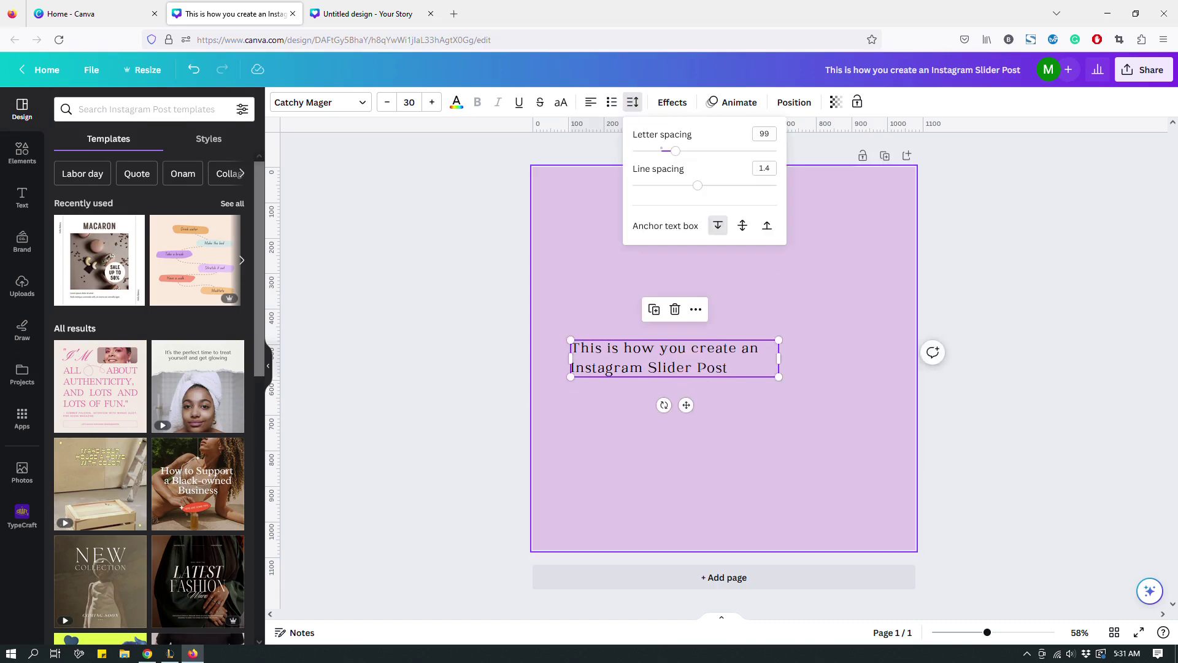
left_click(991, 250)
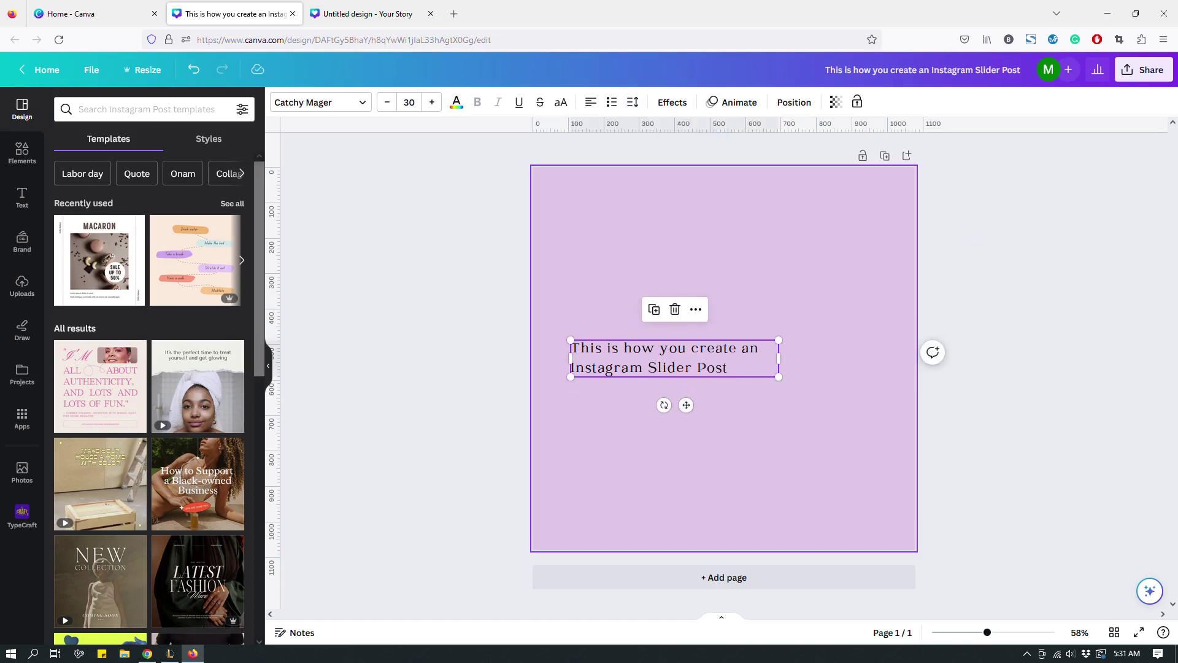
left_click(789, 255)
Increase the heading's font size to 35.
left_click(675, 359)
left_click(432, 102)
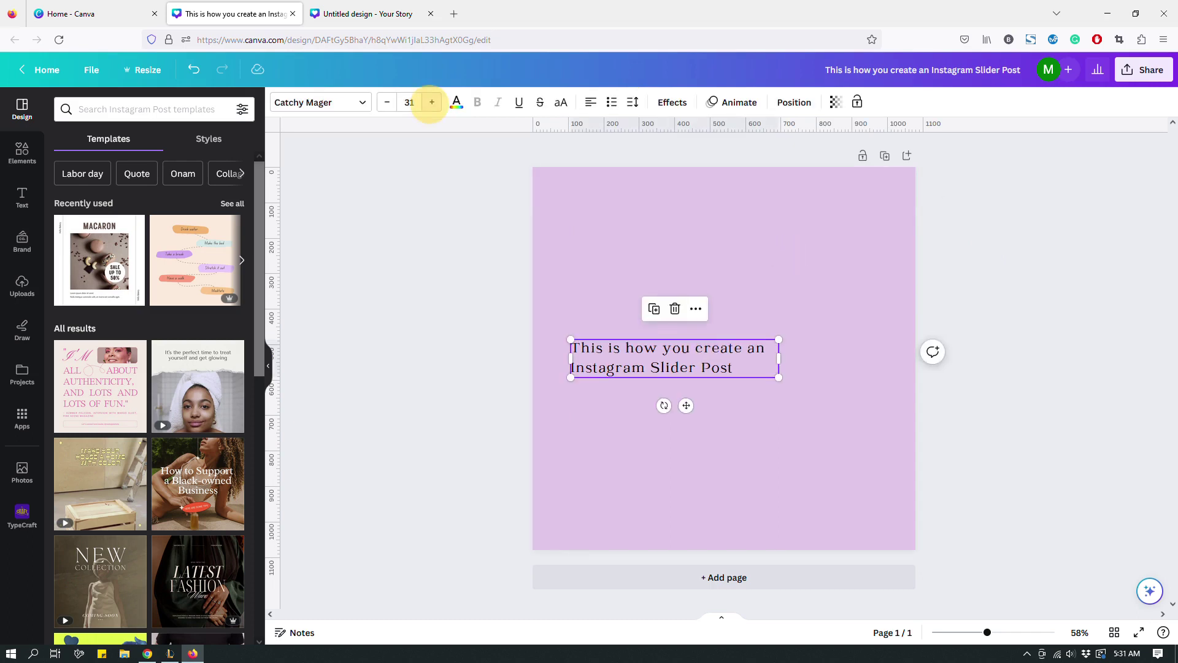
left_click(432, 102)
left_click(432, 102)
left_click(432, 102)
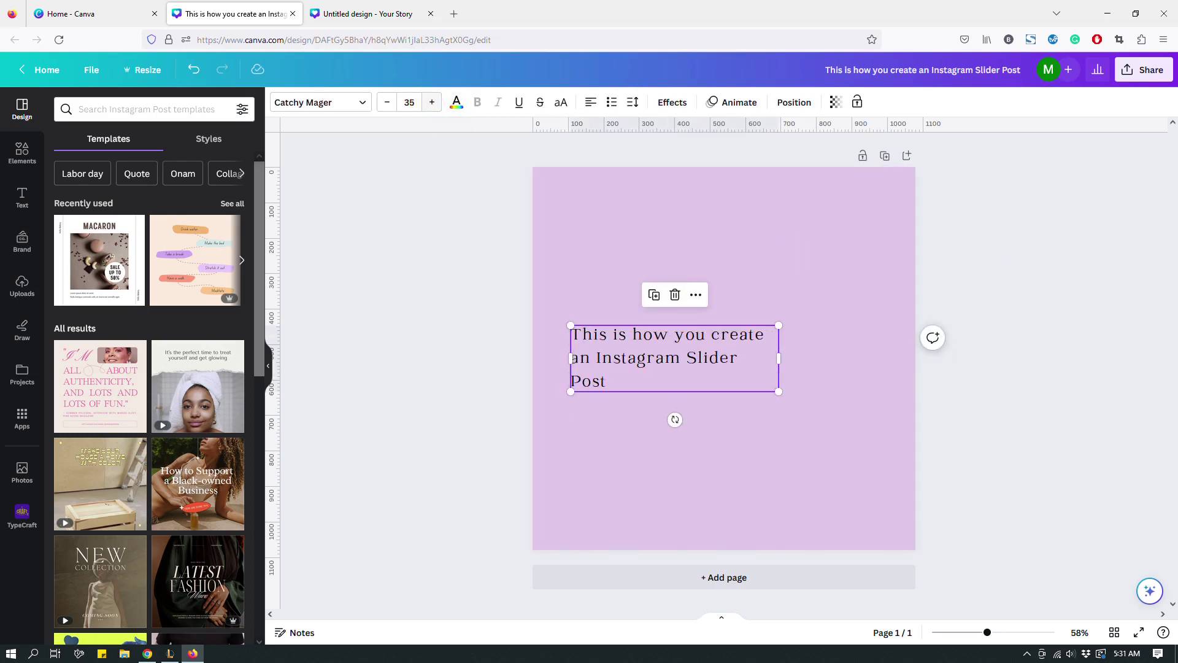
Increase the heading's font size to 41.
left_click(431, 102)
left_click(432, 102)
left_click(432, 102)
left_click(432, 101)
left_click(432, 102)
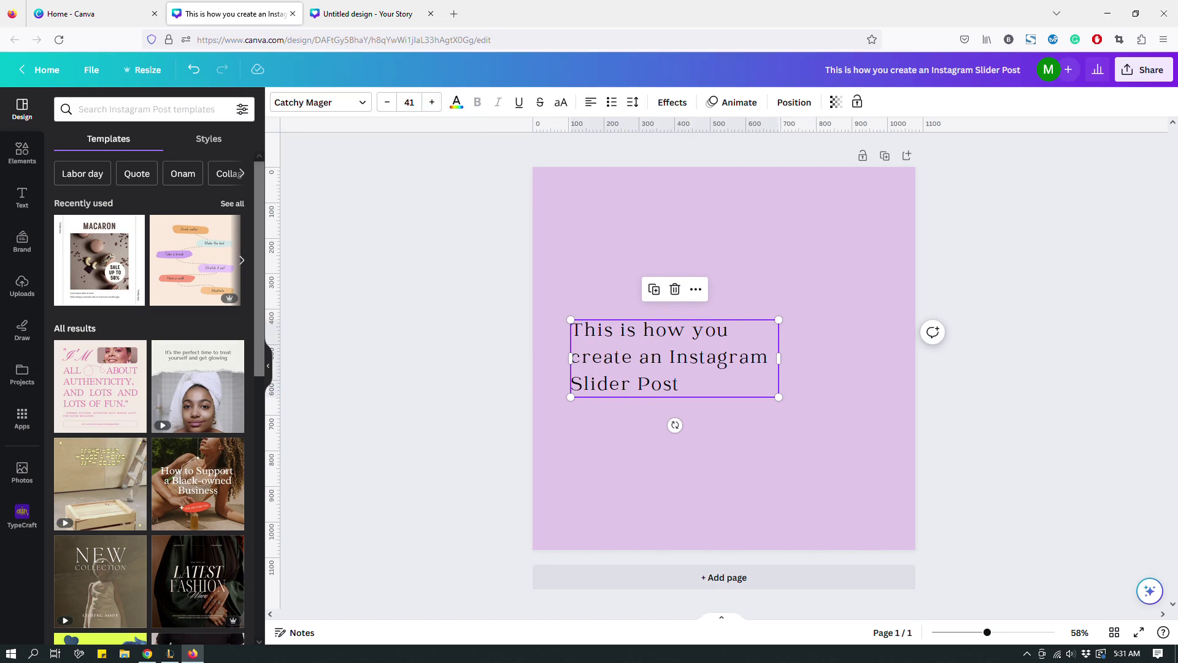
left_click(978, 244)
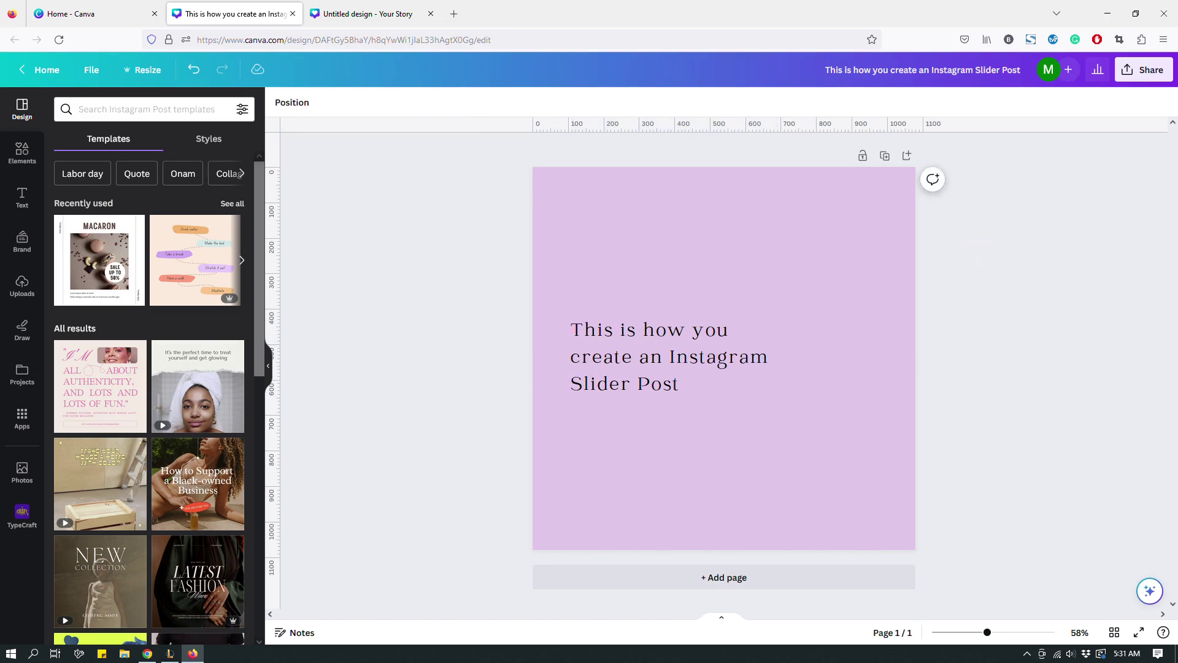
Duplicate the heading and move the copy straight up above the original, keeping both aligned at their left edges.
left_click(691, 344)
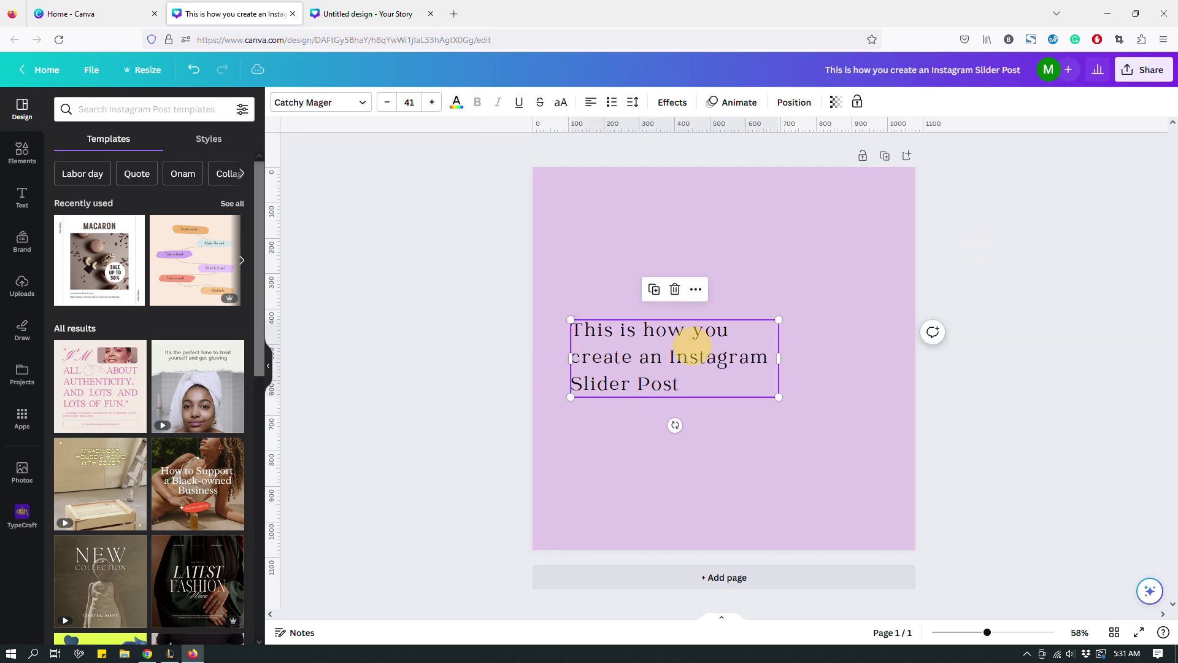
left_click(654, 289)
left_click_drag(632, 344, 626, 221)
Replace the upper copy's text with "Canva Tutorial".
double_click(691, 265)
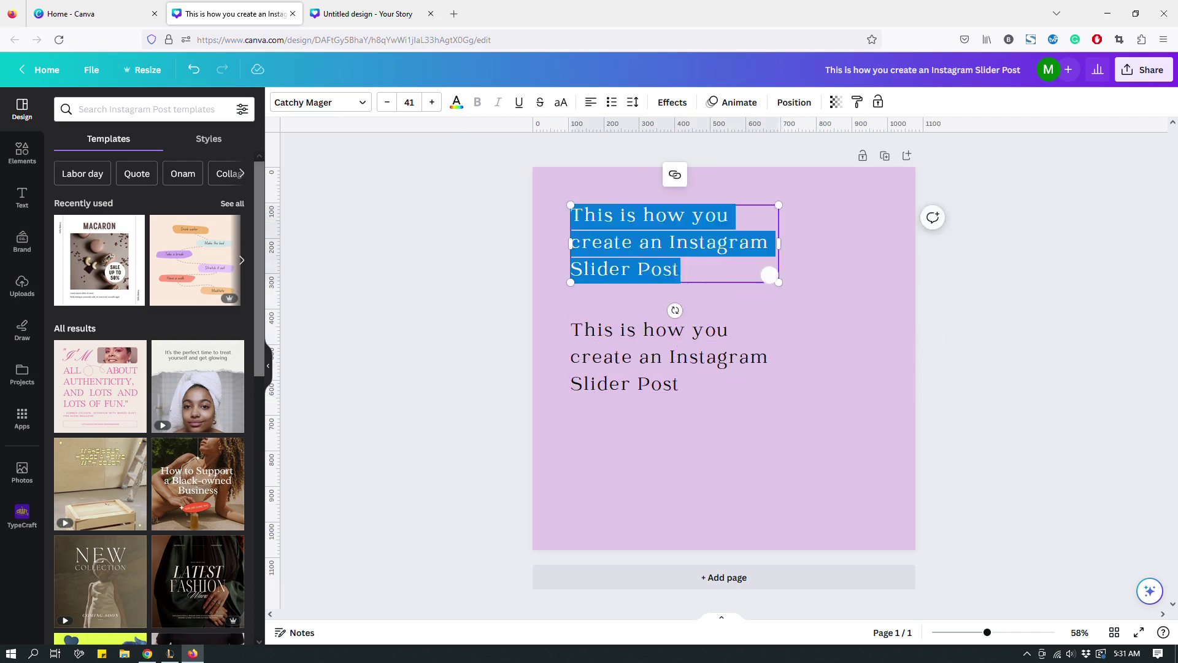
left_click(767, 274)
double_click(769, 274)
type("Canv")
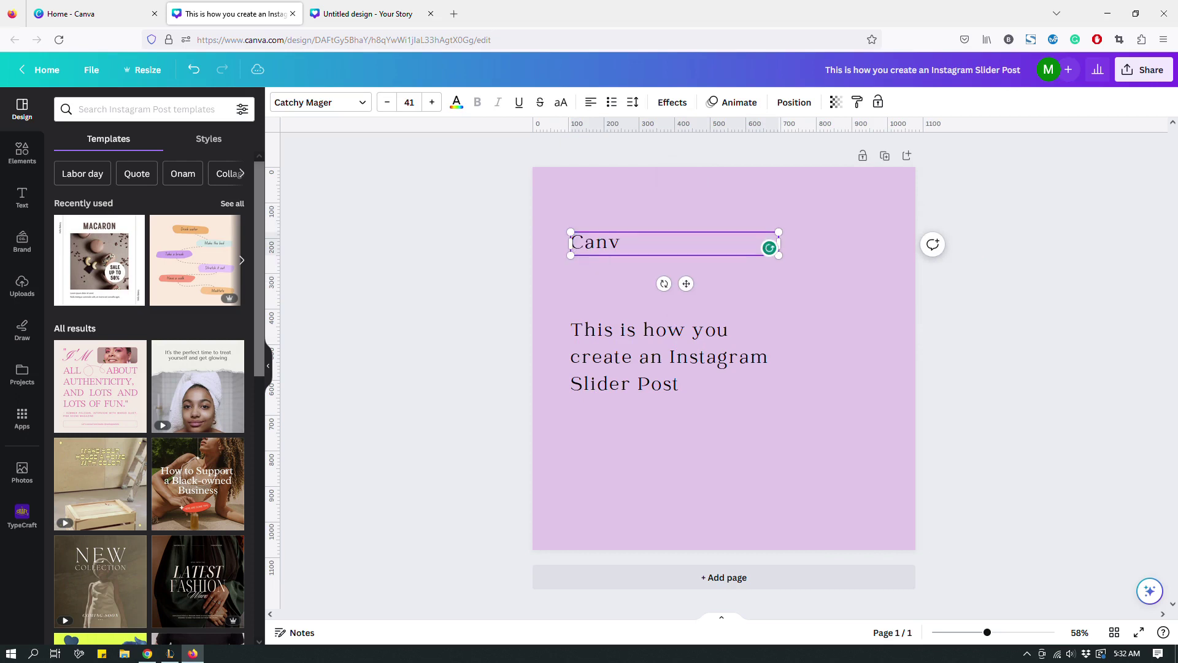
type("a Tutorial")
Set the "Canva Tutorial" title's font size to 64 and widen its text box so the title fits on one line.
left_click(410, 102)
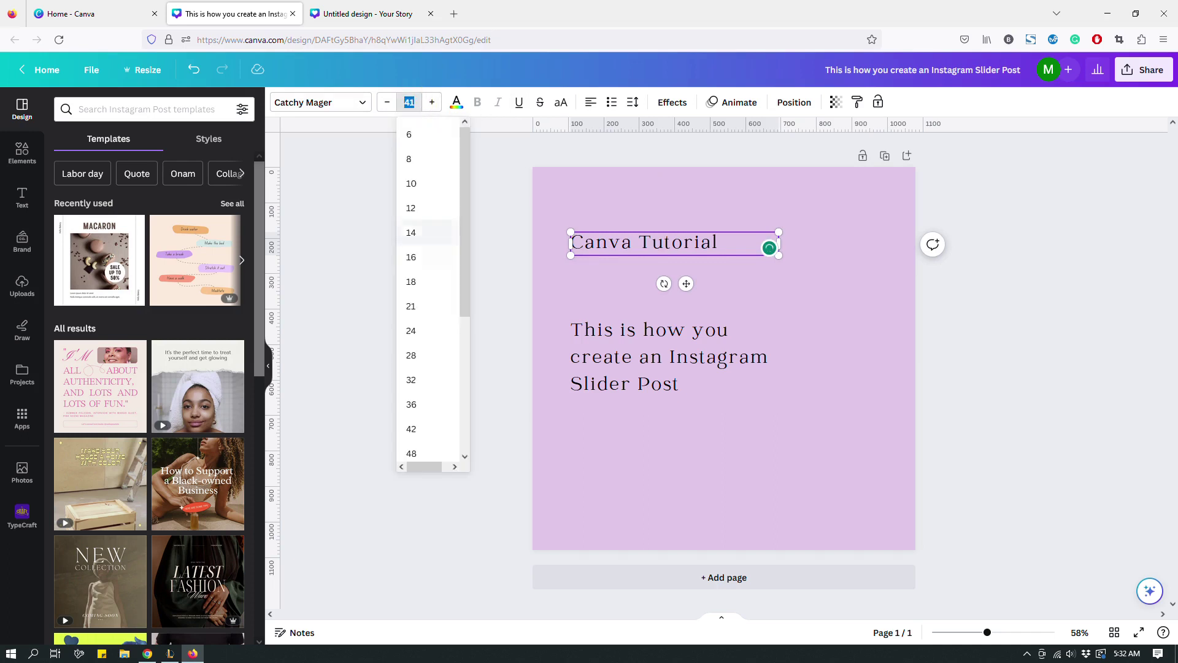
scroll(429, 294, "down", 2)
left_click(411, 418)
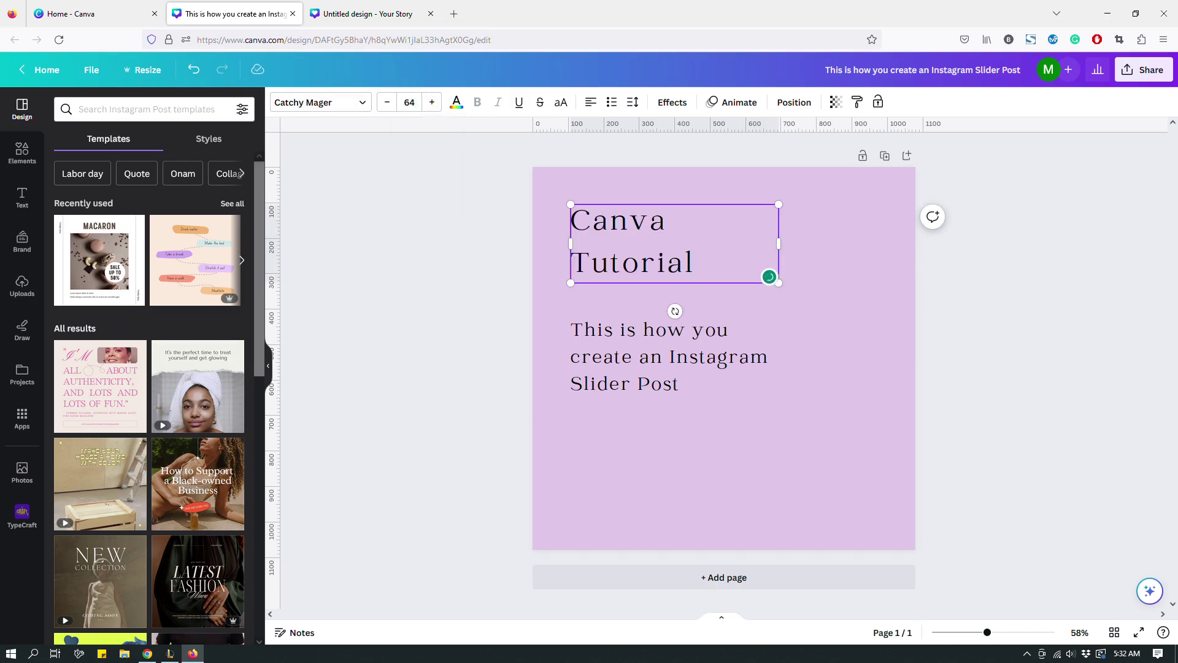
left_click_drag(778, 244, 847, 241)
left_click(994, 282)
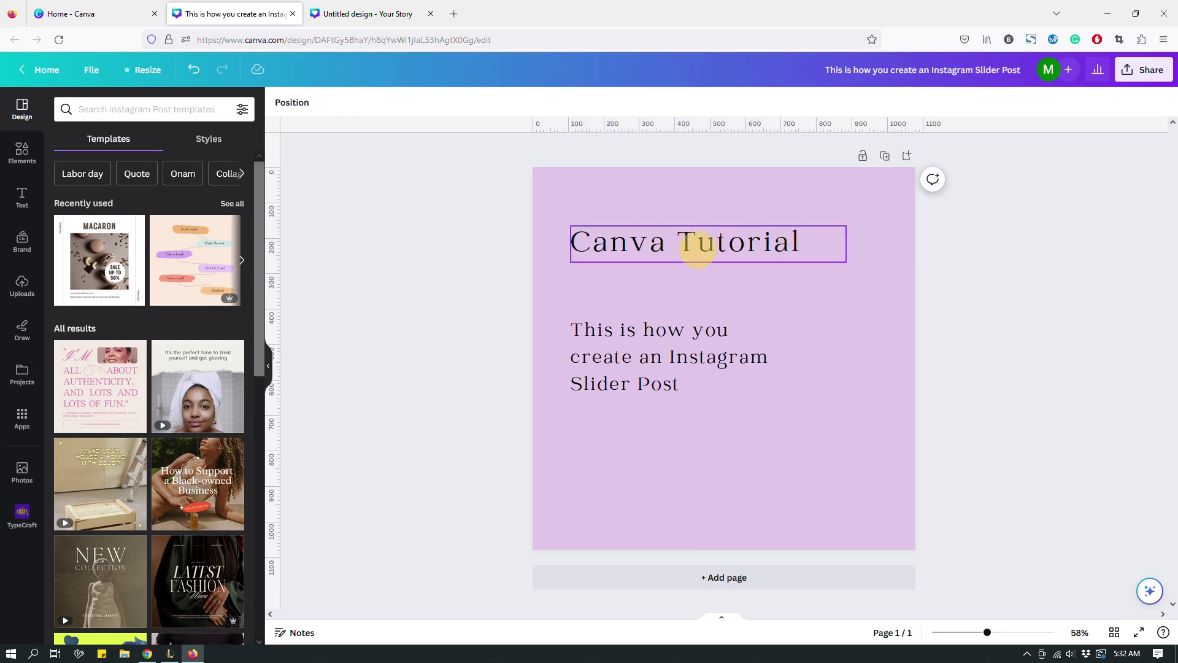
Check the "Canva Tutorial" title's spacing settings and move the title slightly up toward the page's top margin.
left_click(691, 242)
left_click(632, 101)
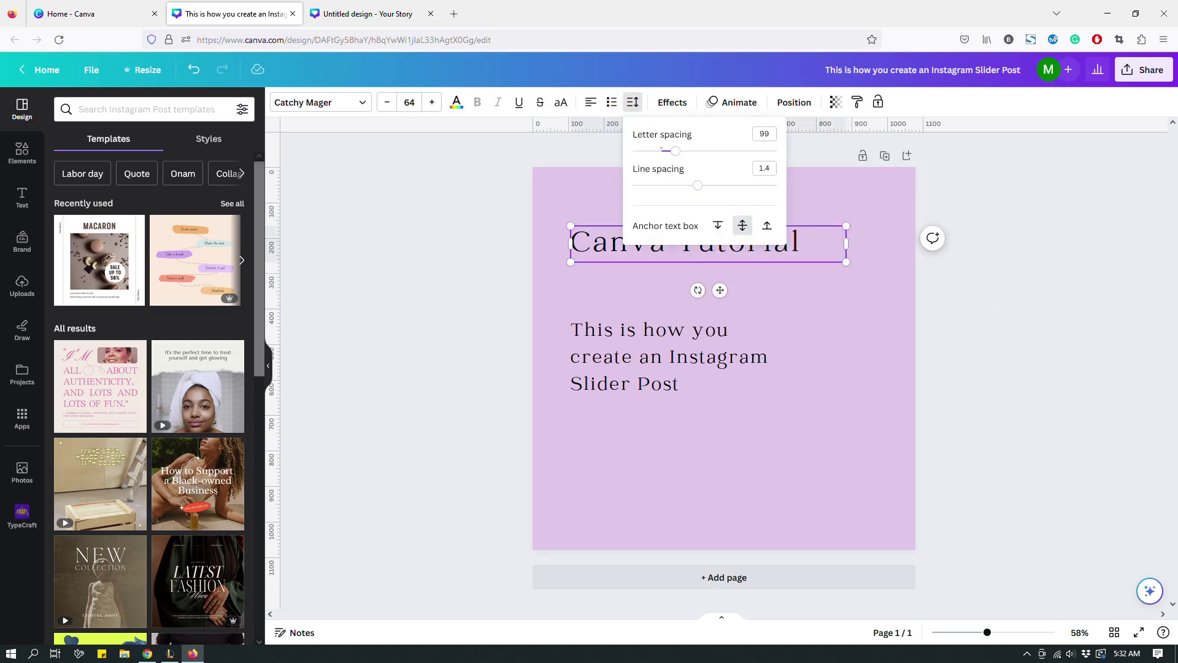
left_click(939, 266)
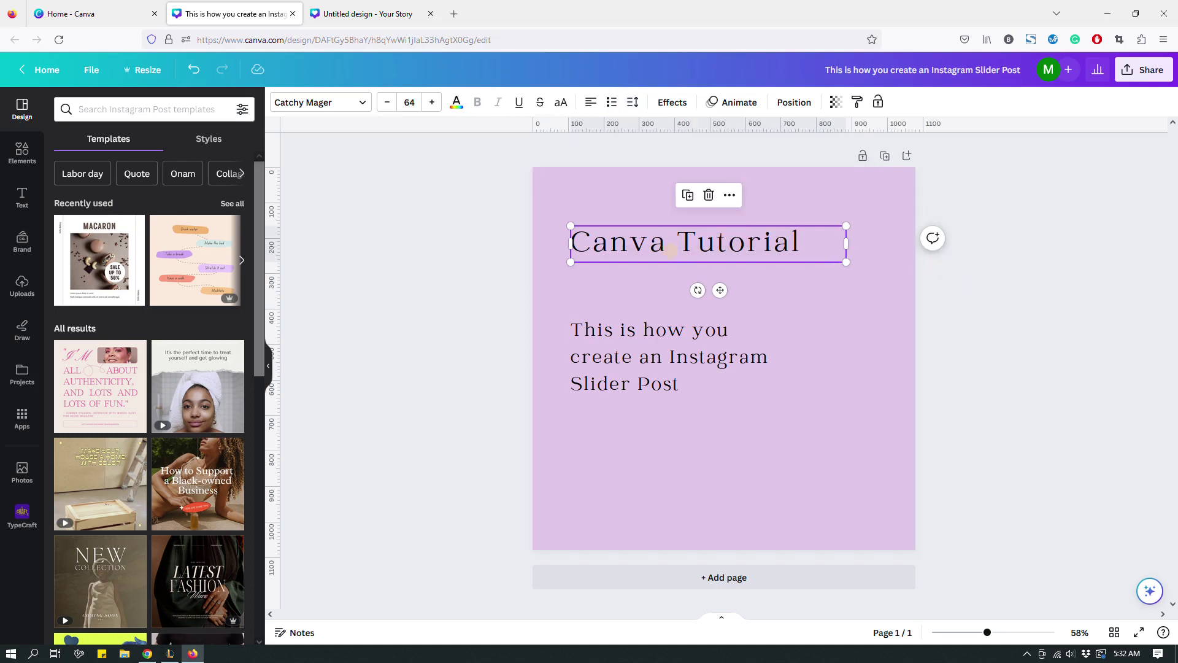
left_click_drag(669, 250, 670, 229)
Widen the lower heading's text box to the right so its text wraps onto two lines.
left_click(695, 332)
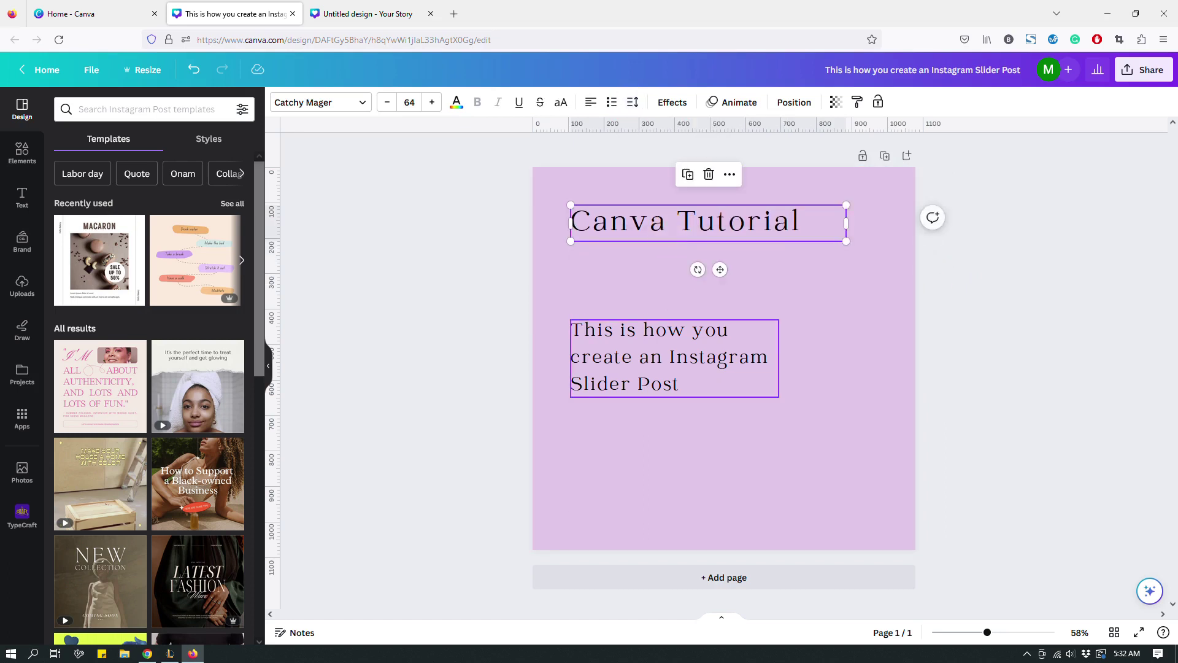
left_click_drag(779, 358, 856, 357)
left_click(1016, 351)
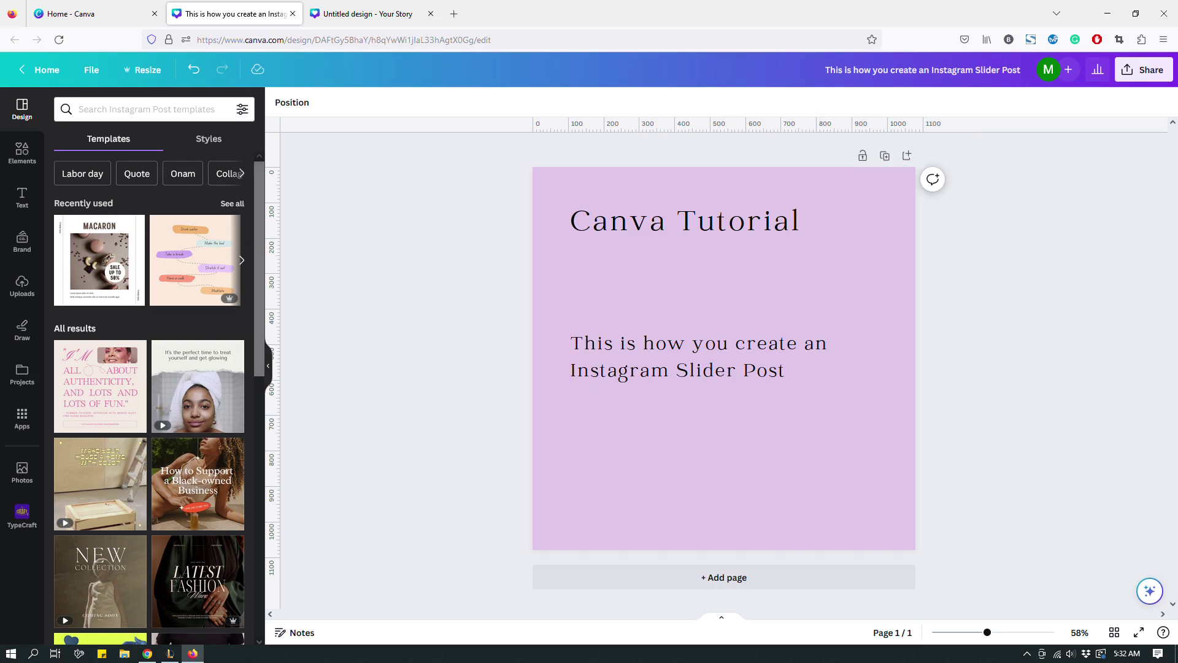
Add a plain solid line and place it below the lower heading, with its left end running off the page's left edge.
left_click(22, 152)
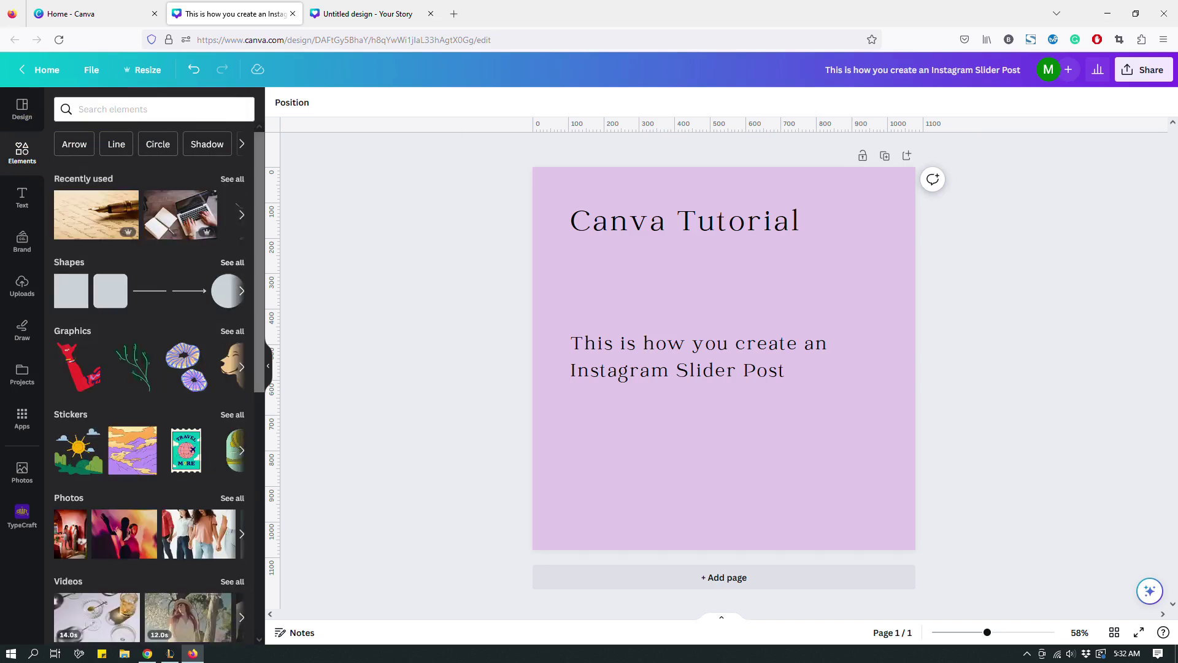
left_click(232, 262)
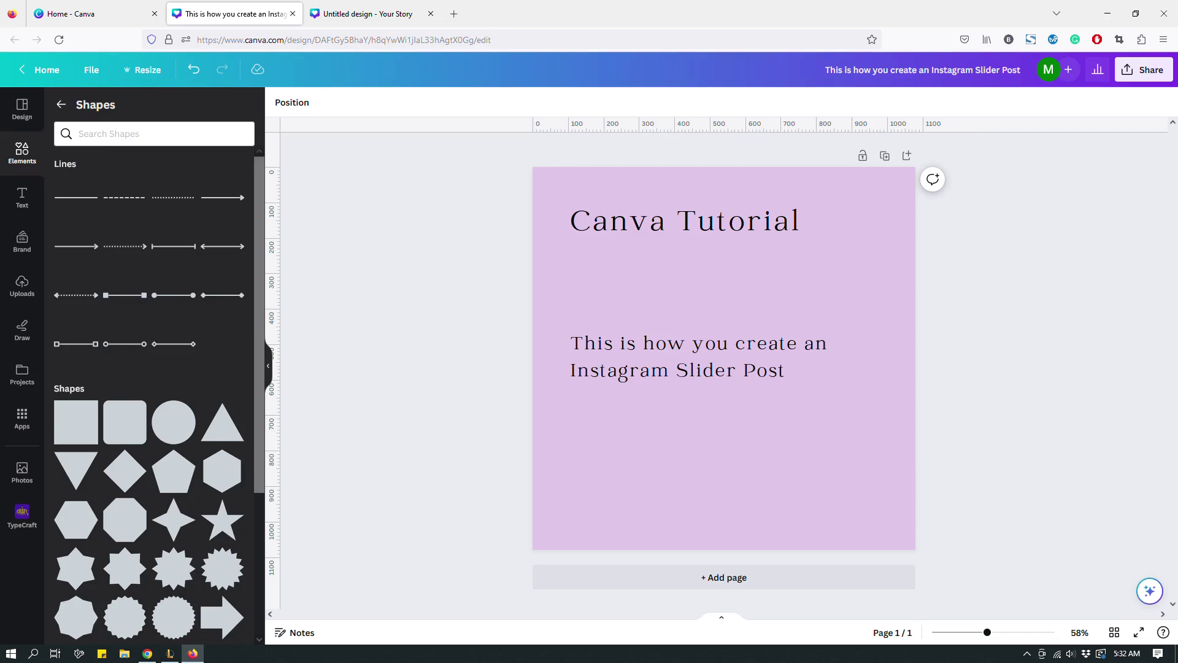
left_click(64, 197)
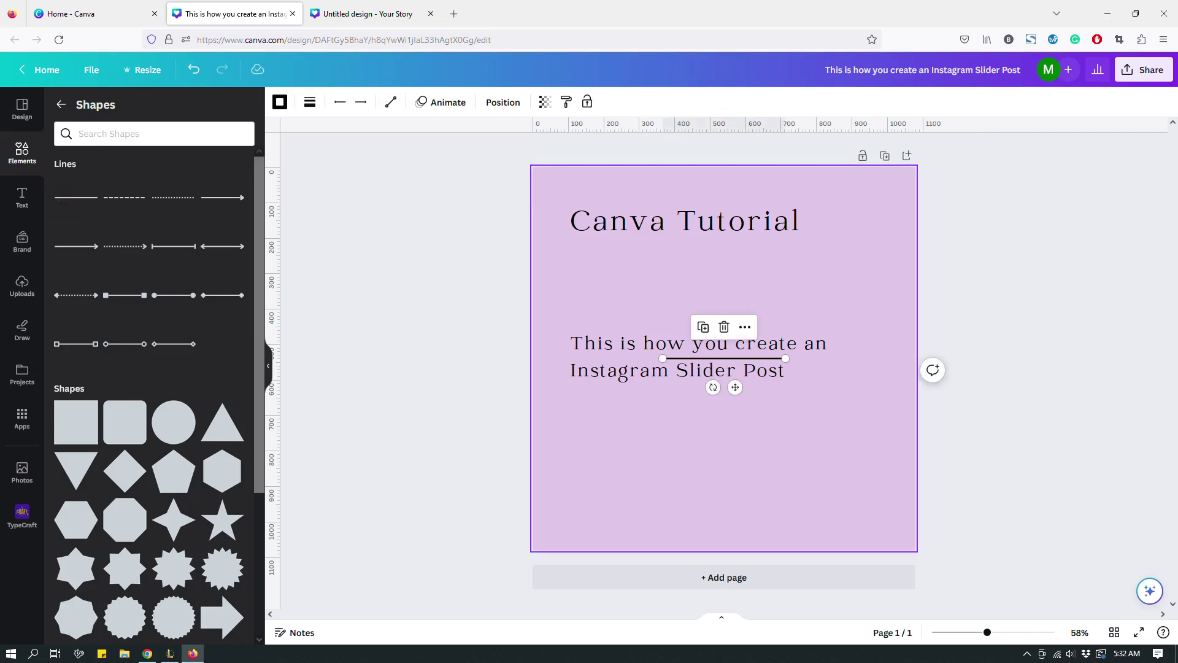
left_click_drag(716, 357, 569, 519)
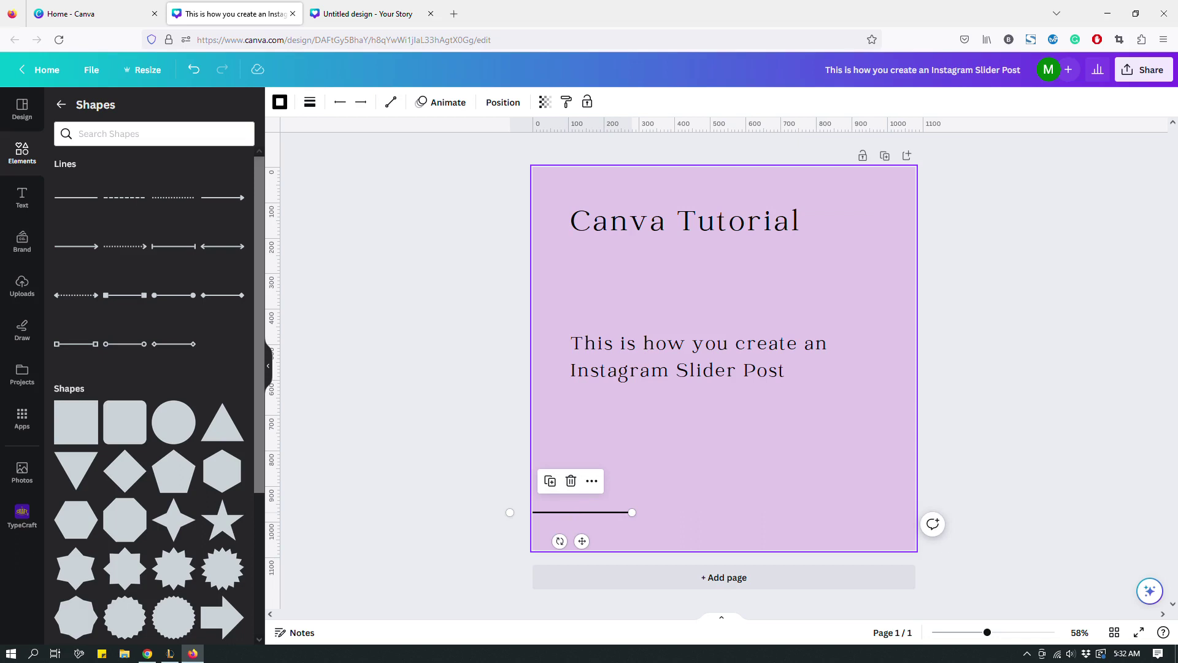
left_click(758, 425)
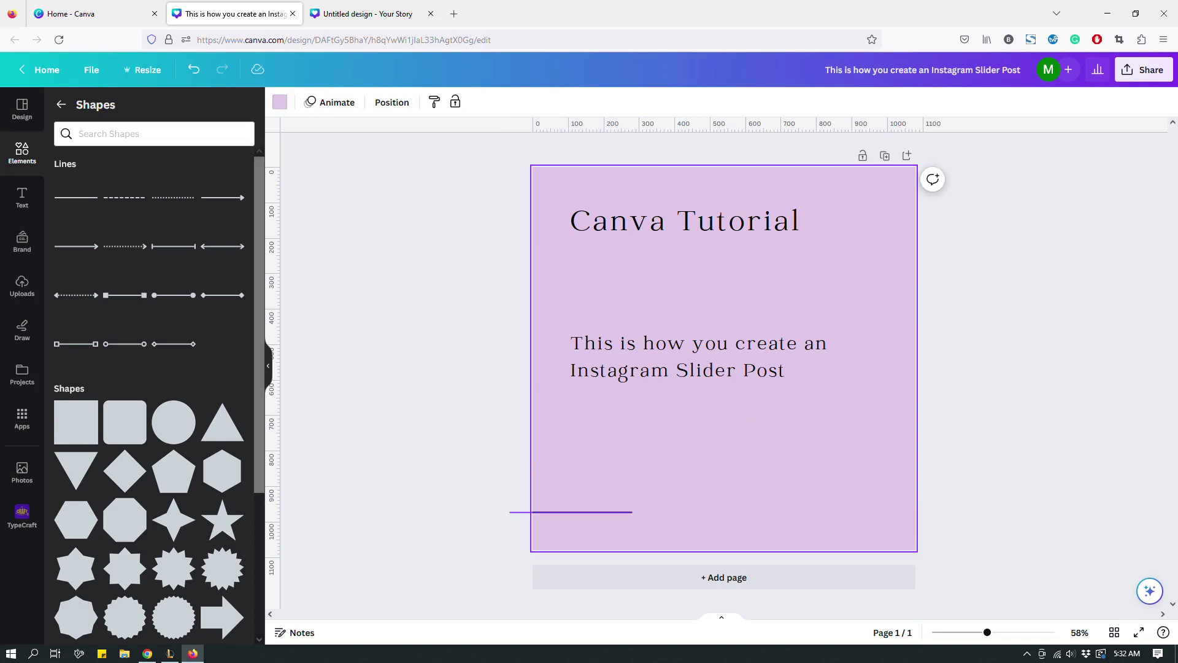
left_click_drag(610, 511, 617, 459)
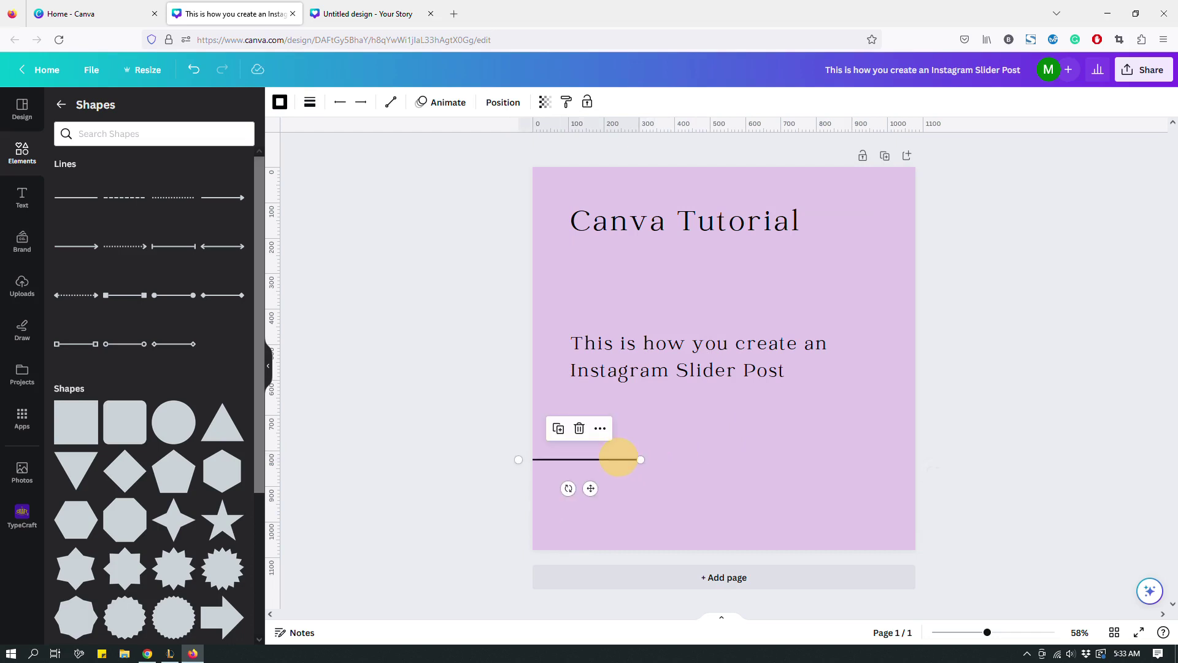
left_click(859, 266)
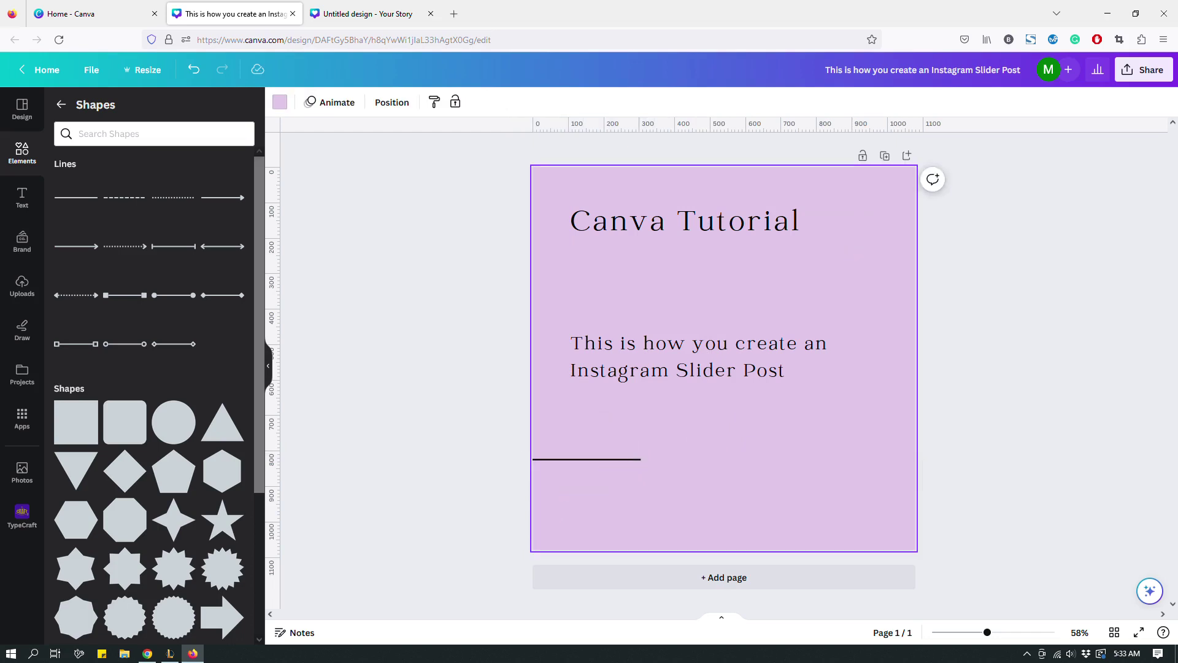
Change the page's background to the custom off-white color #FAFAFA.
left_click(280, 101)
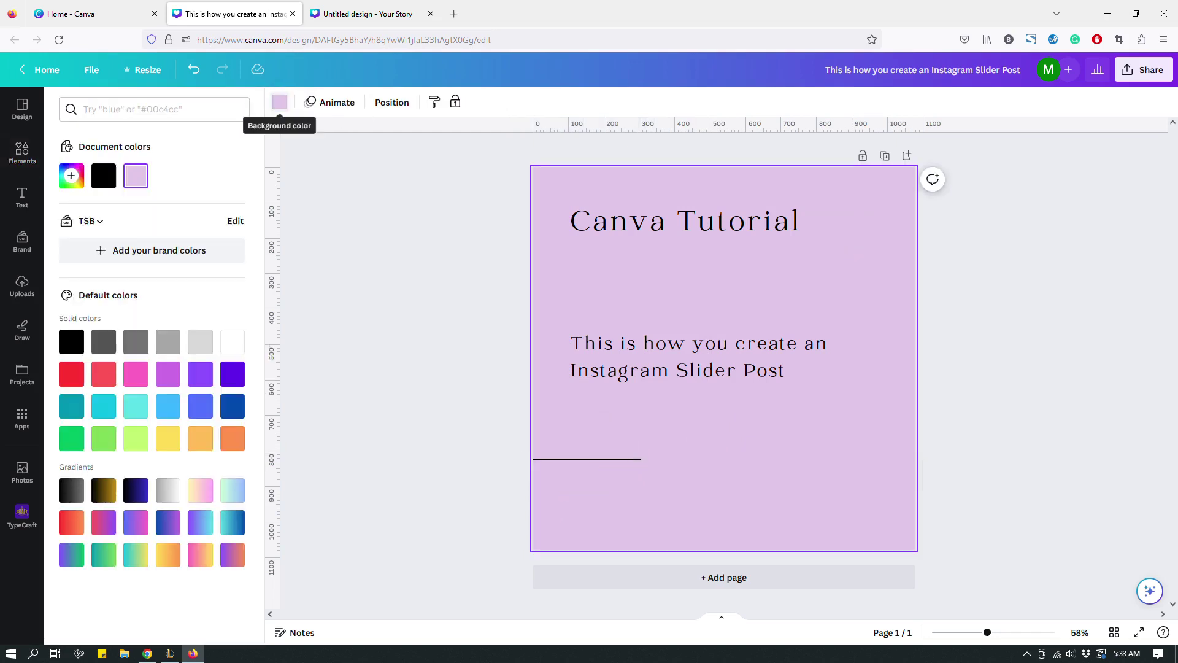
left_click(71, 176)
left_click(74, 240)
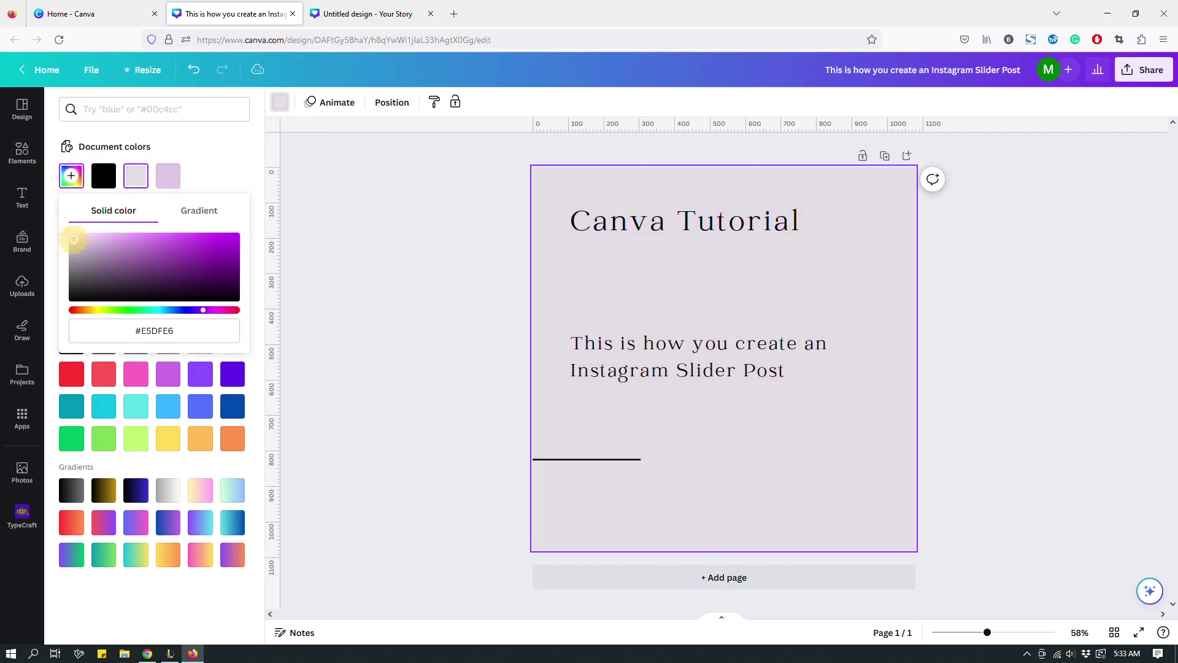
left_click(72, 236)
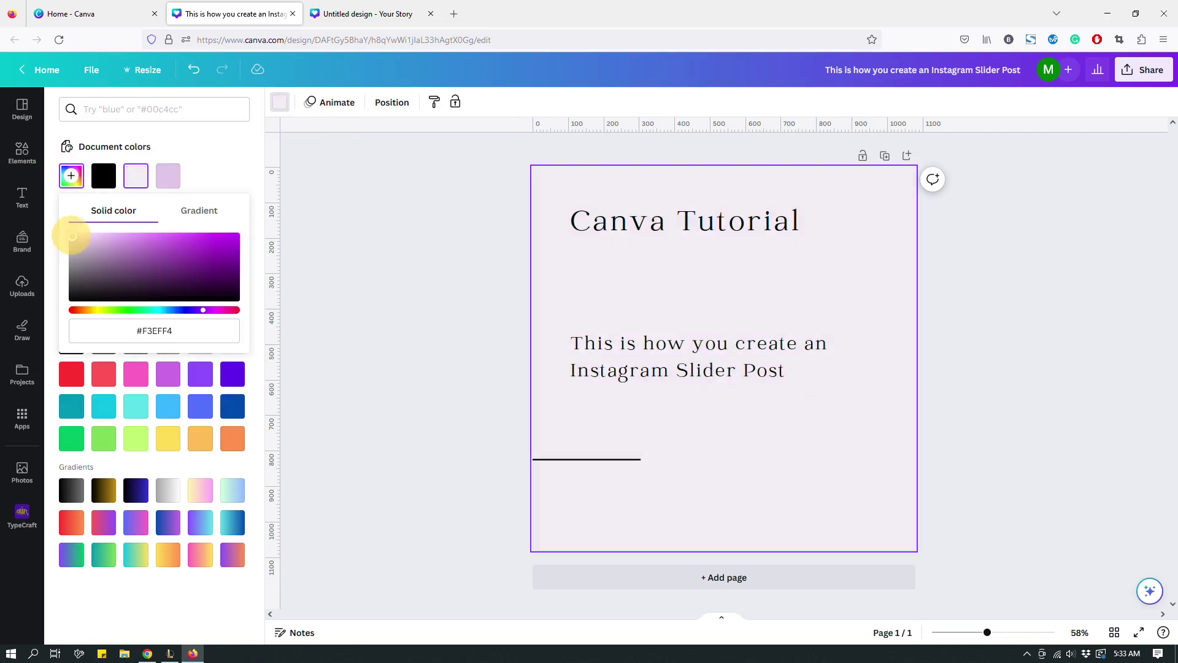
left_click_drag(71, 236, 70, 234)
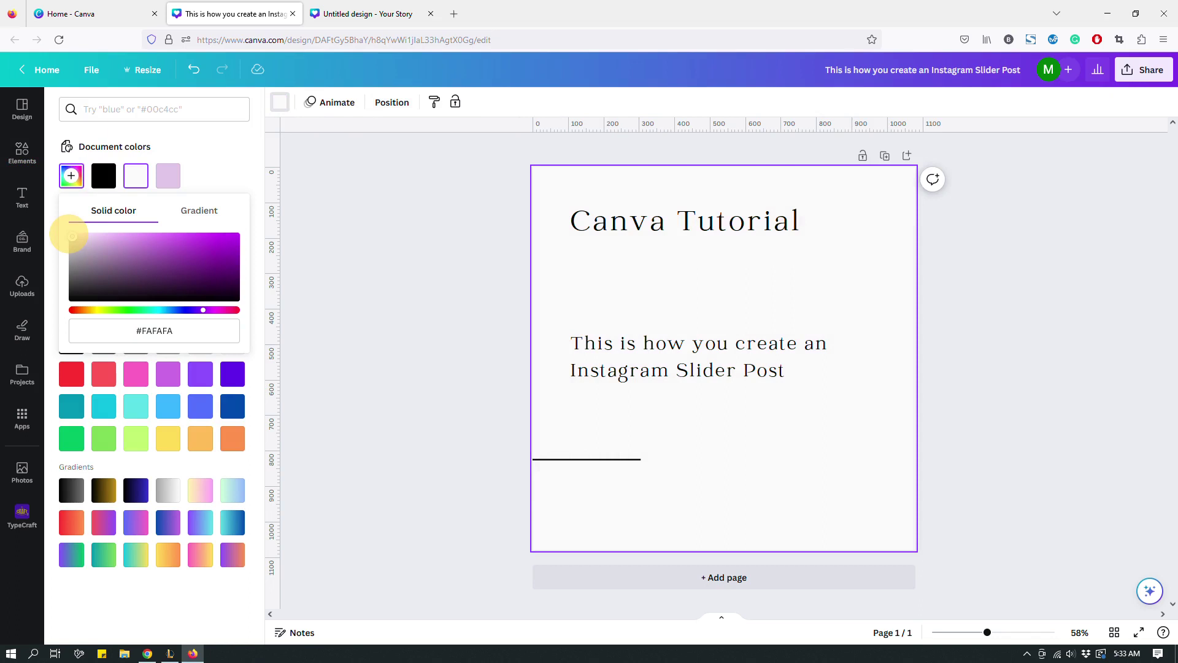
left_click(967, 270)
Move the line onto the page's vertical centerline and up to the exact middle of the page using the alignment guides.
left_click(596, 459)
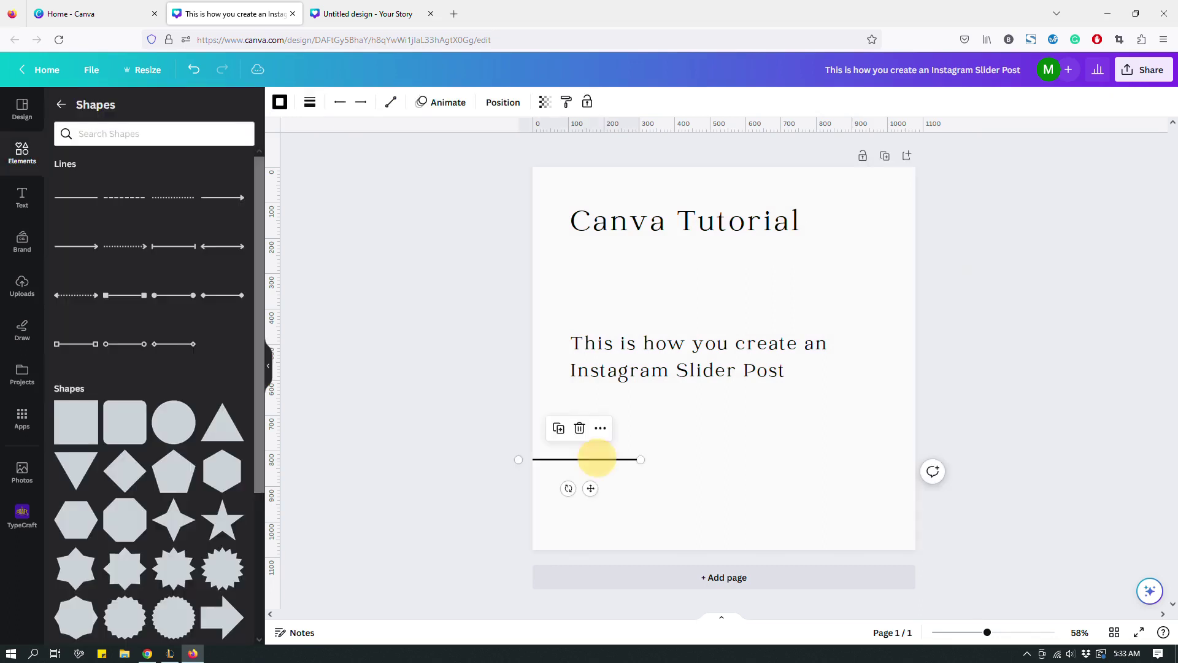
left_click_drag(596, 459, 742, 455)
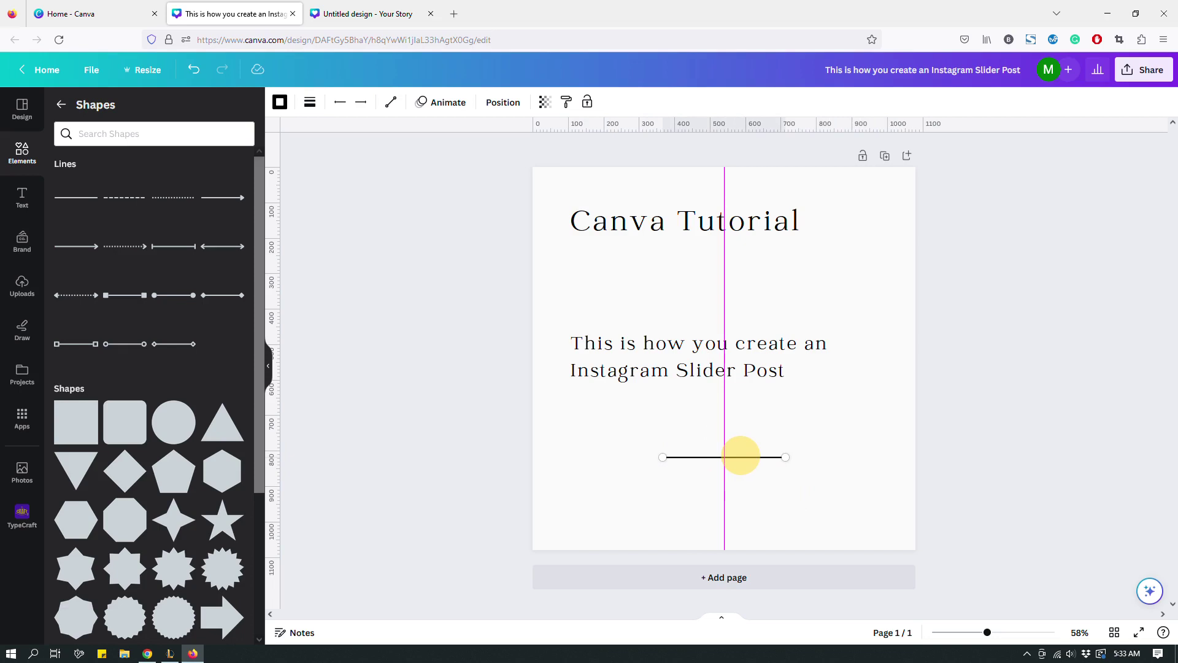
left_click_drag(741, 455, 738, 476)
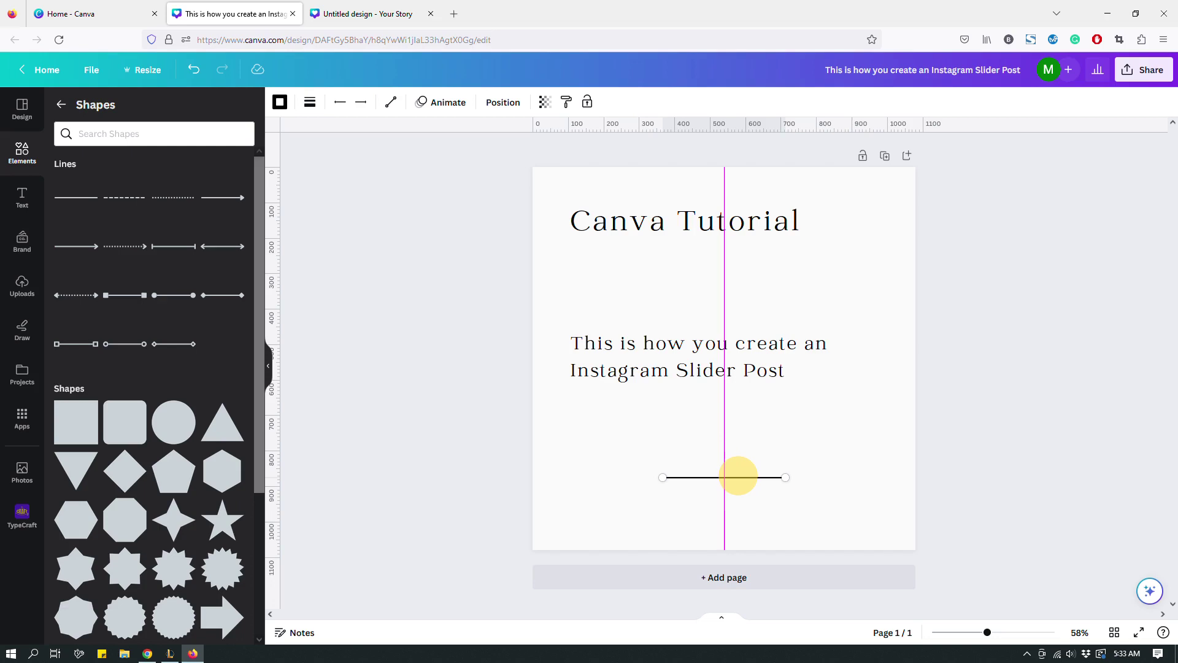
left_click_drag(738, 475, 741, 357)
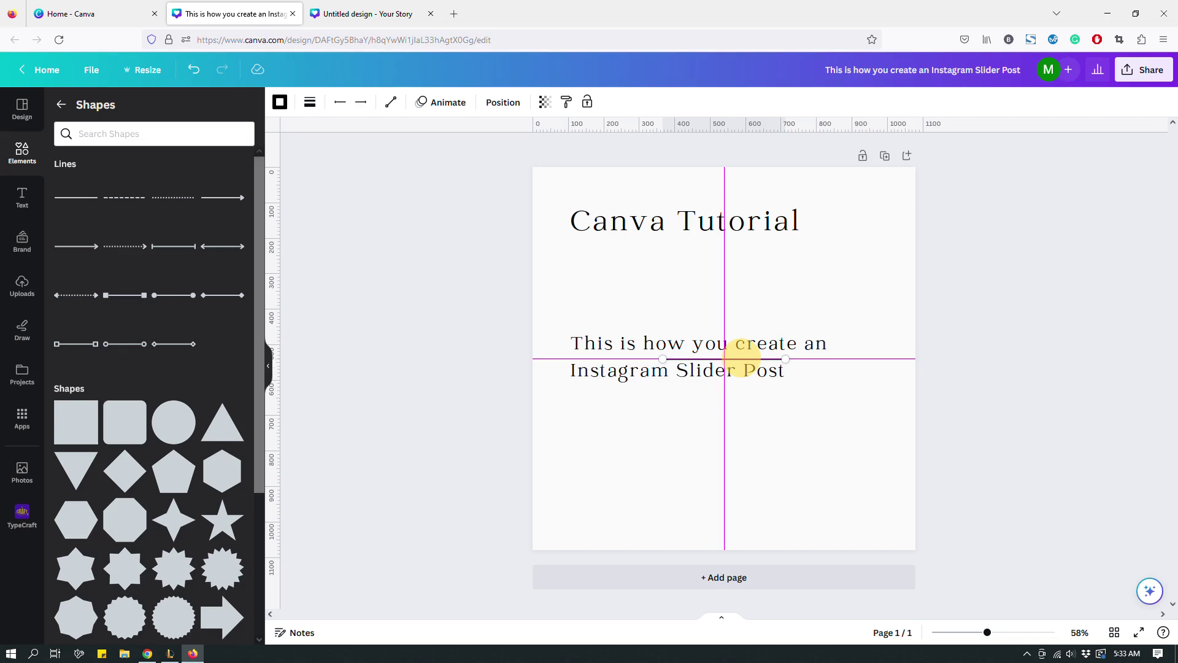
Align the line with the page's bottom margin guide and stretch it across the full width, with both ends beyond the page edges.
left_click_drag(742, 358, 593, 498)
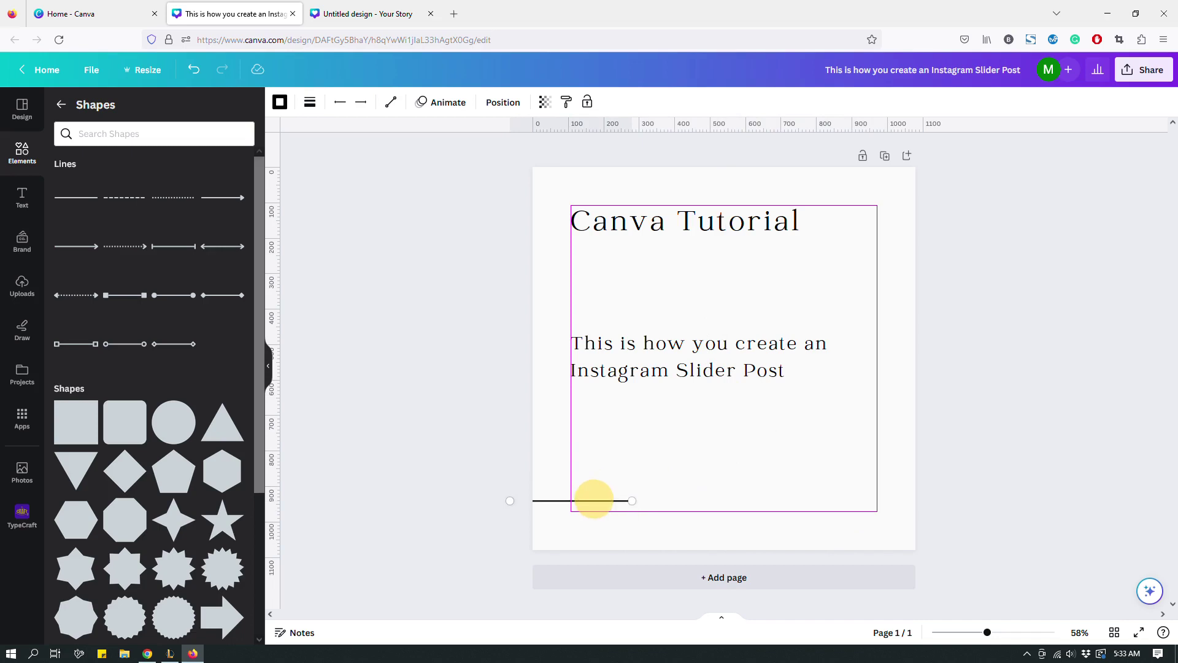
left_click_drag(594, 498, 592, 505)
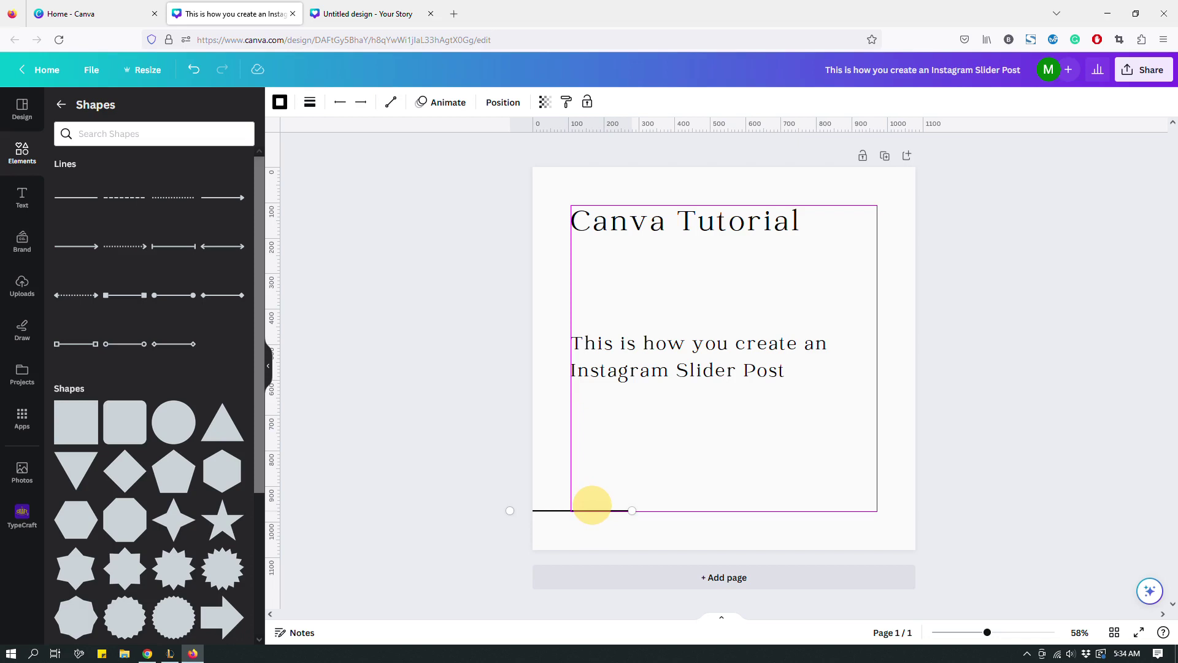
left_click_drag(592, 504, 592, 504)
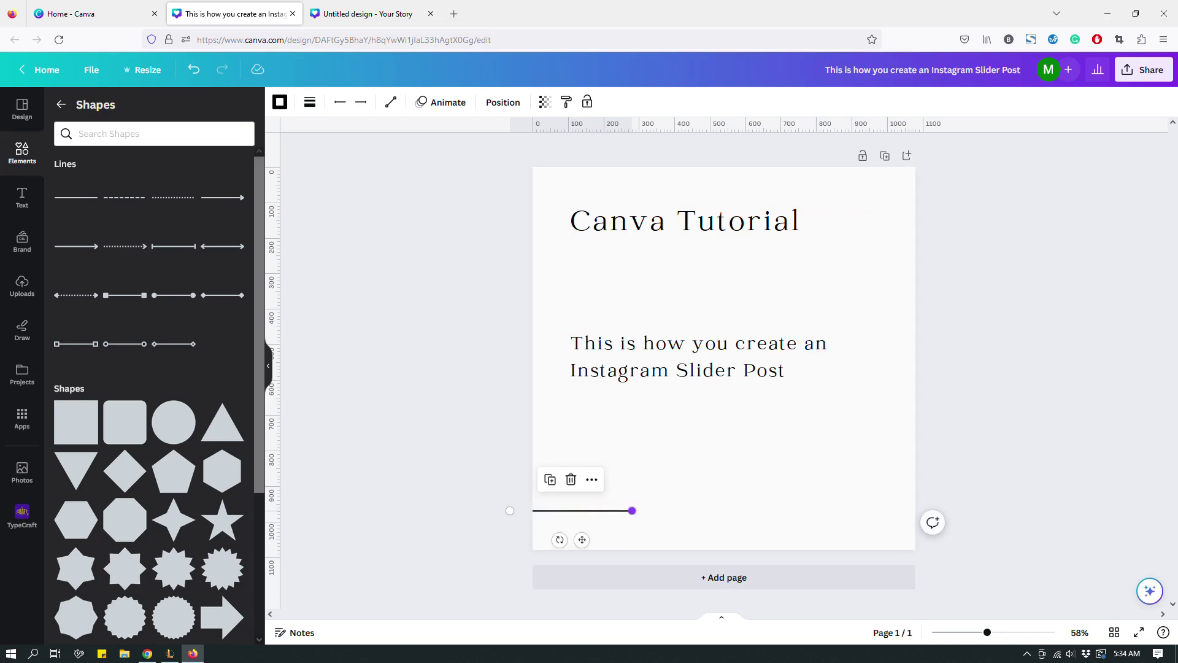
left_click_drag(608, 510, 605, 507)
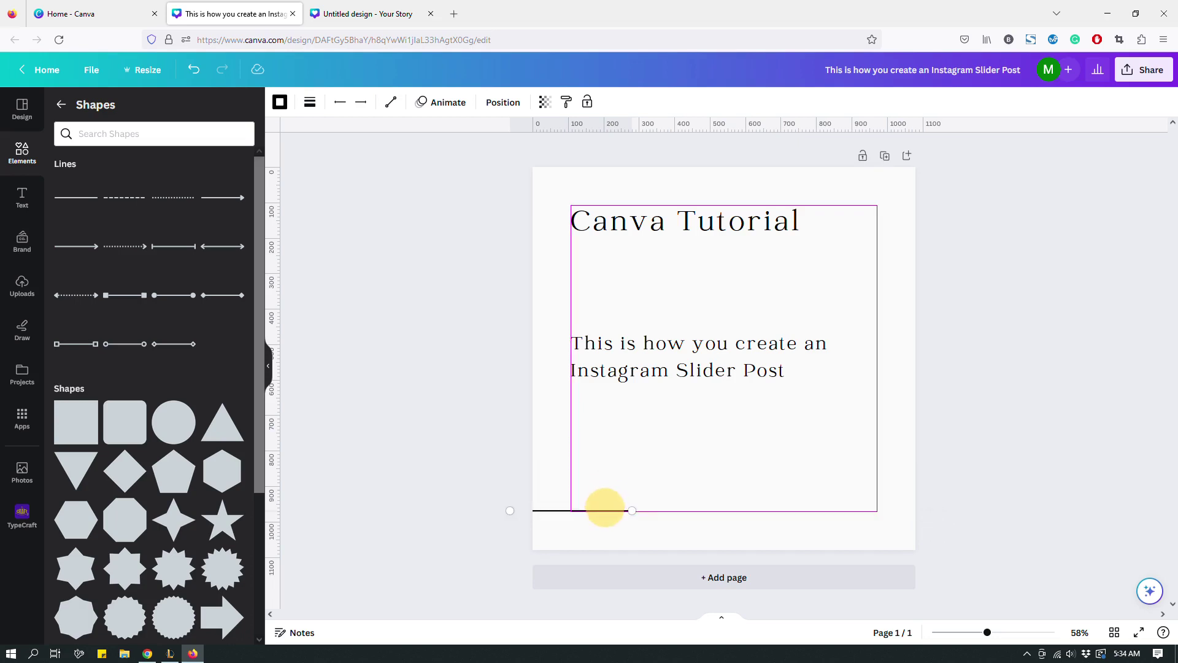
mouse_move(605, 509)
left_mouse_down()
mouse_move(605, 489)
mouse_move(601, 510)
left_mouse_up()
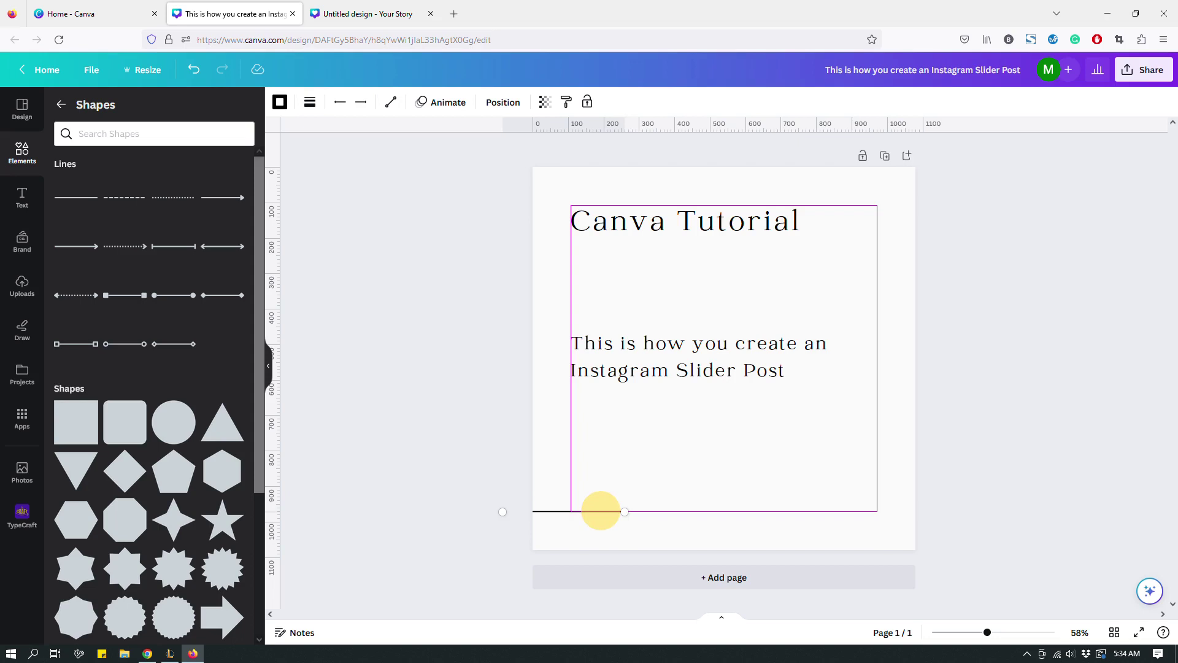
left_click_drag(601, 511, 929, 511)
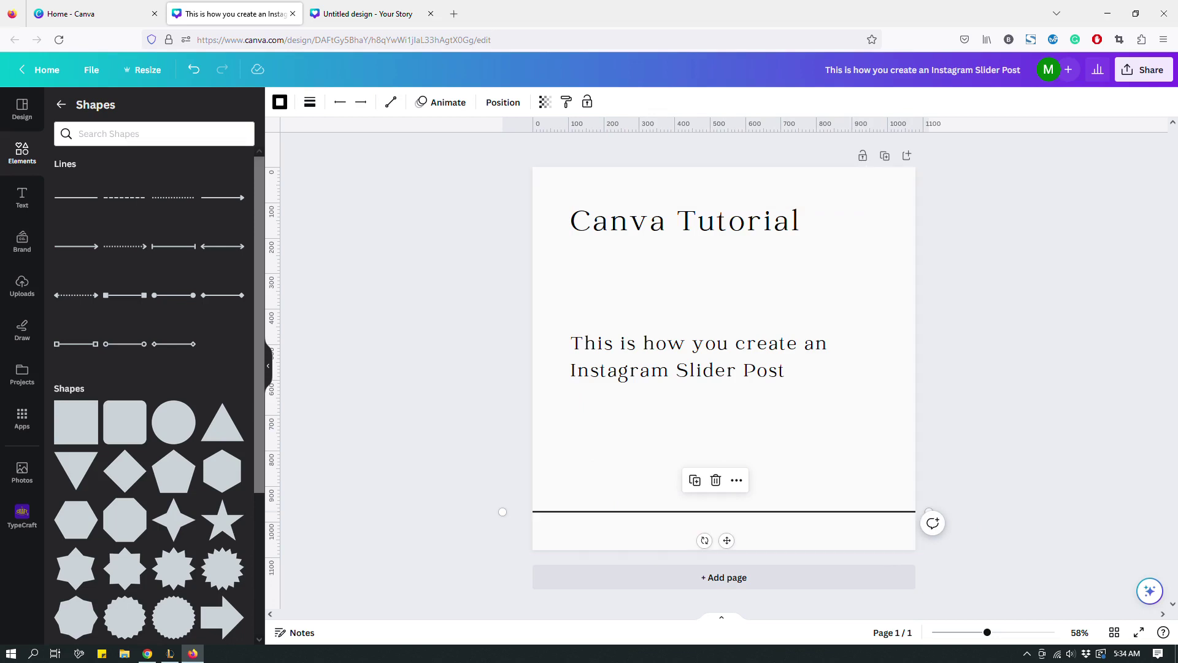
left_click(1002, 476)
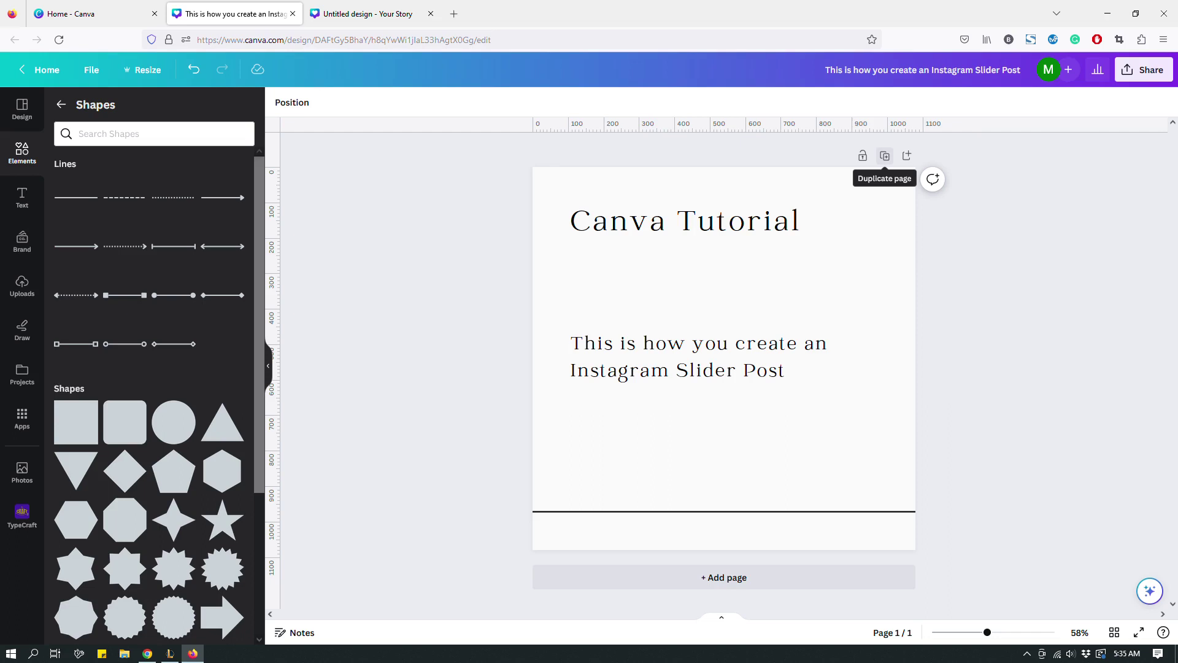
Duplicate the finished first page to create the second slide.
left_click(884, 156)
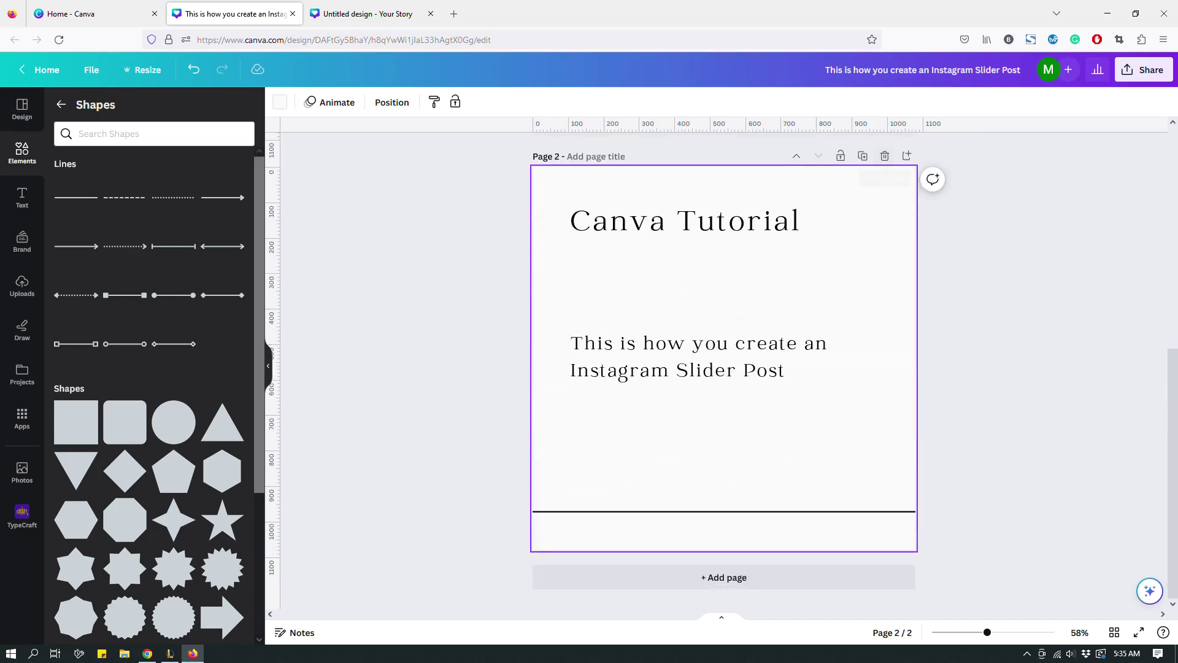
Examine both slides to compare the position of the bottom line across the first and second pages.
scroll(724, 368, "up", 5)
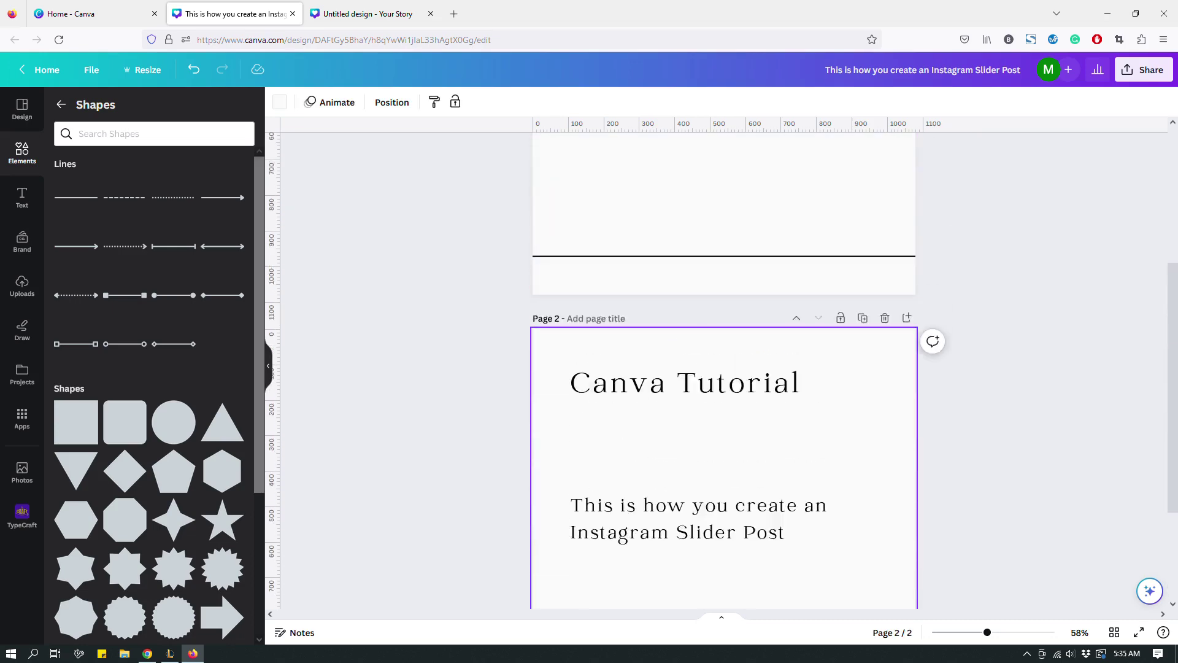
scroll(724, 368, "down", 5)
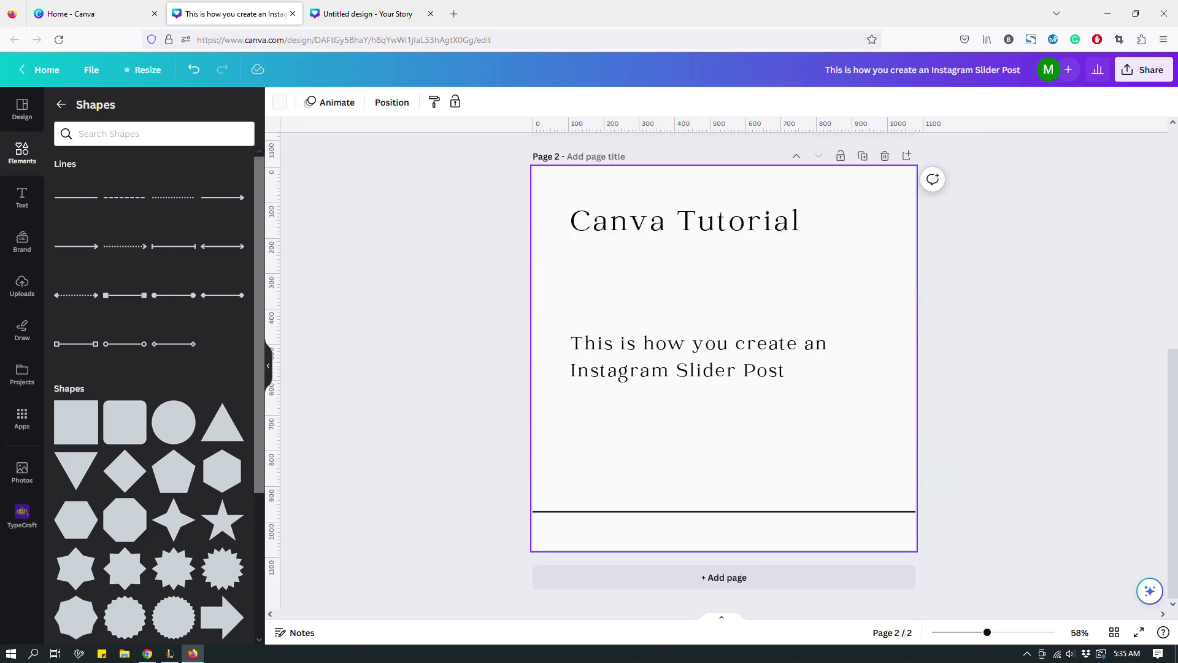
left_click(724, 512)
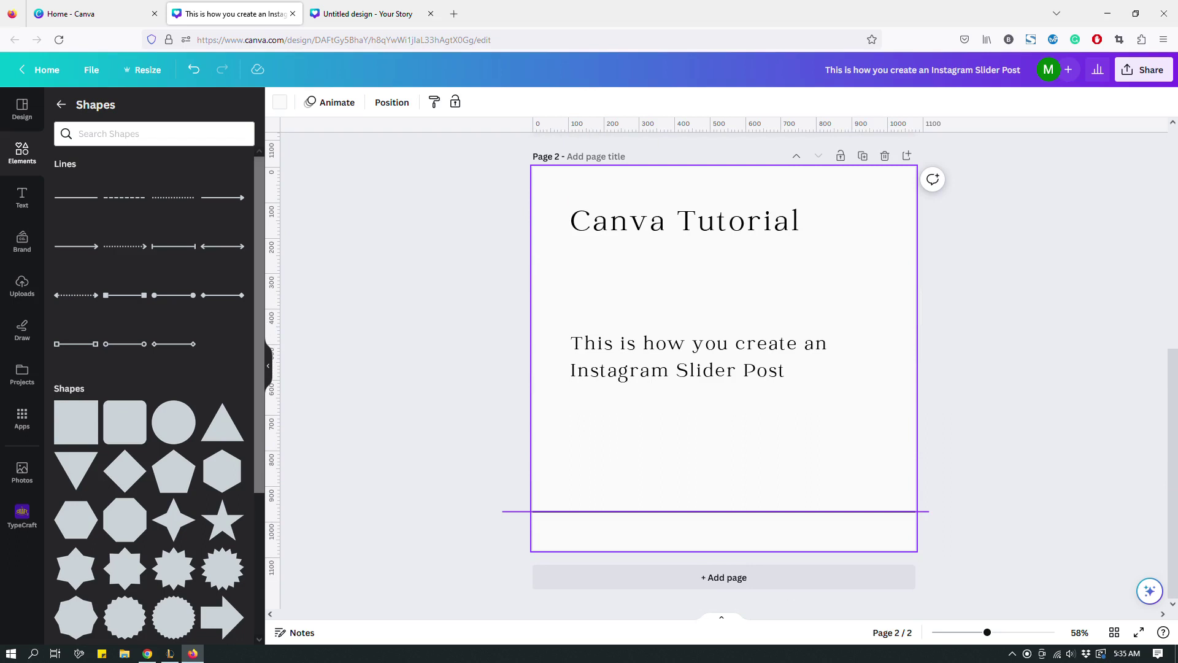
scroll(724, 368, "up", 1)
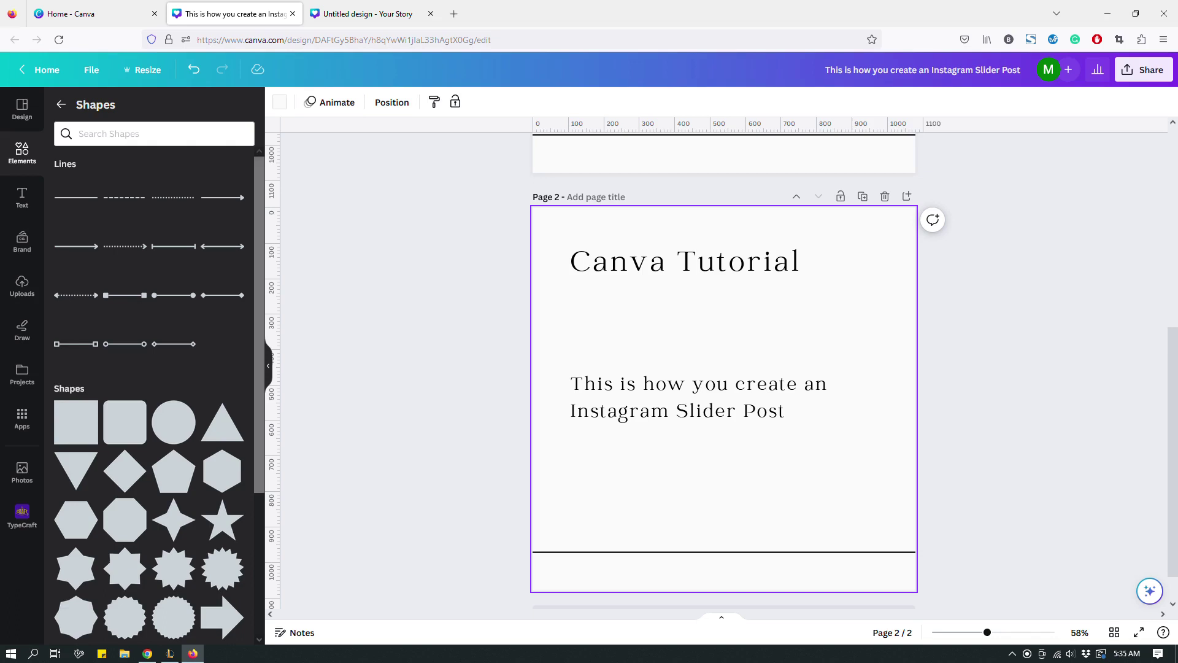
scroll(724, 368, "up", 3)
scroll(724, 368, "up", 3)
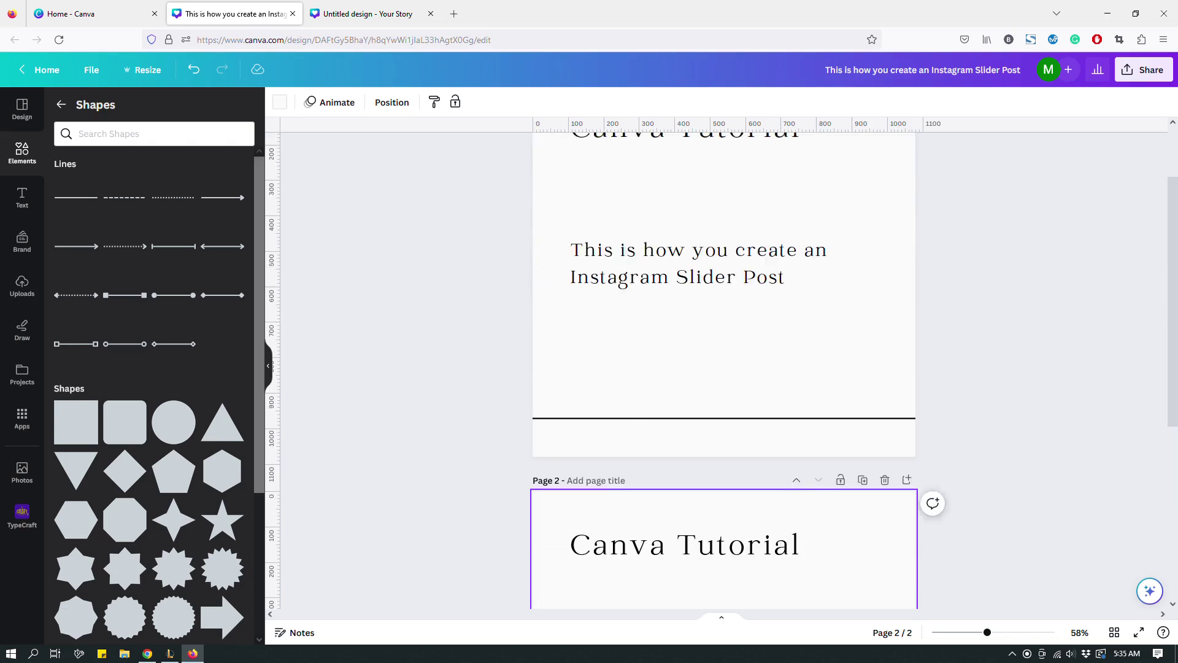
scroll(724, 368, "down", 6)
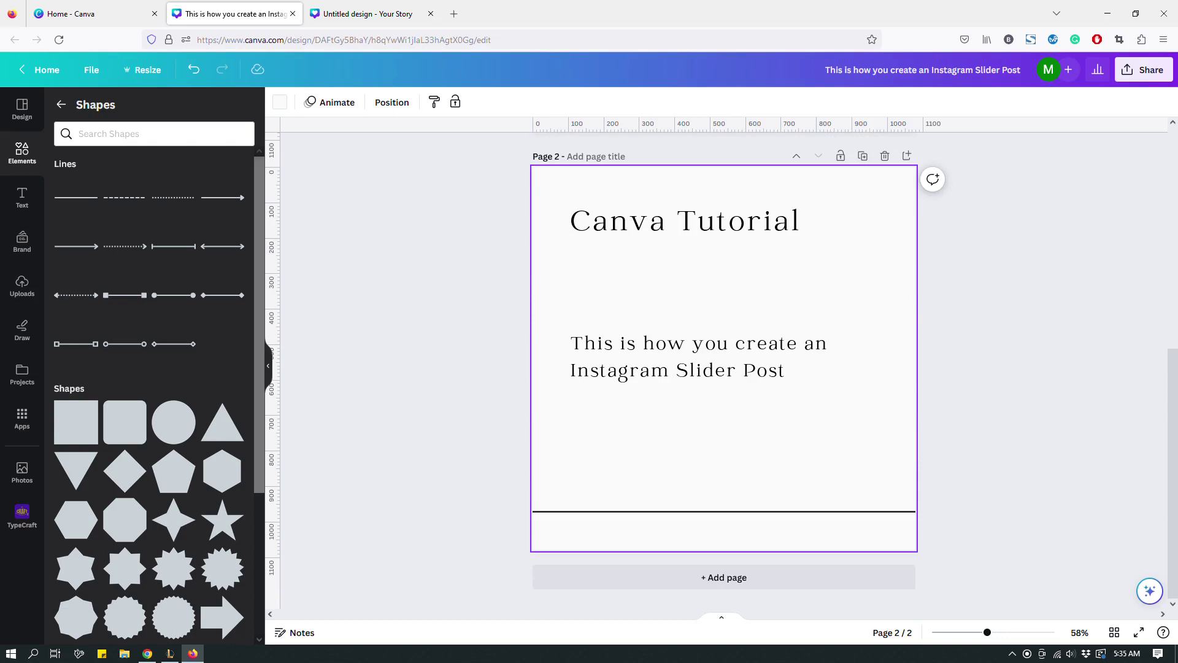
scroll(724, 368, "up", 10)
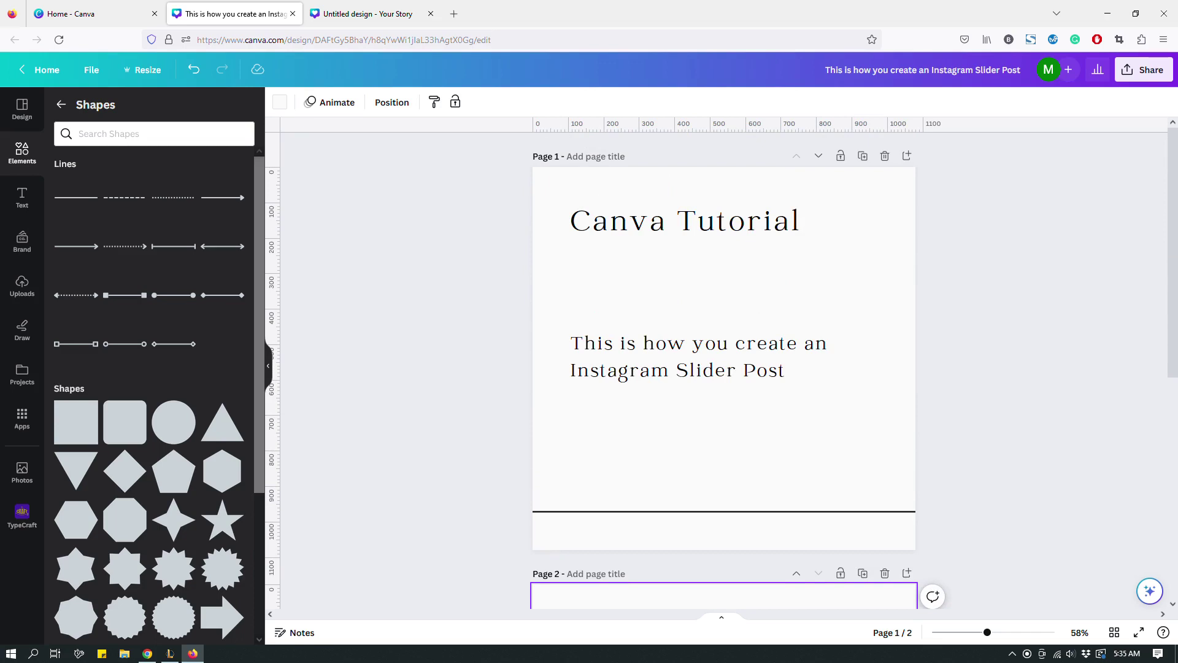
scroll(724, 368, "down", 2)
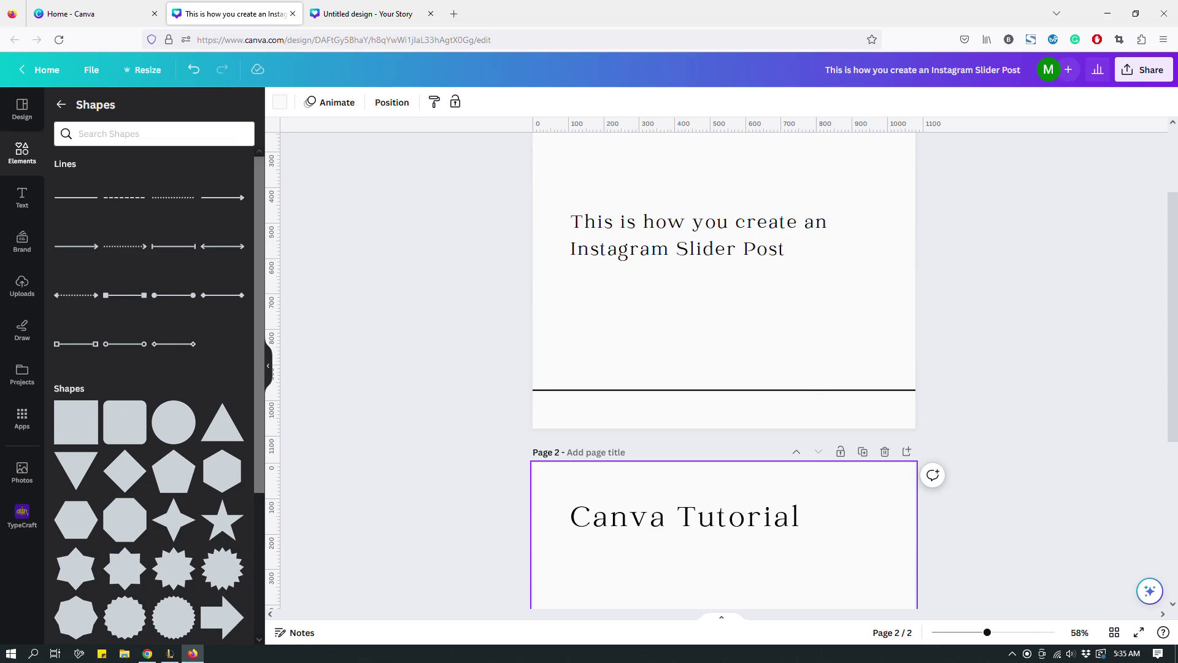
Switch to the Your Story design, replay the example slider video to review its continuous elements, and return to the slider post design.
key("ctrl+Tab")
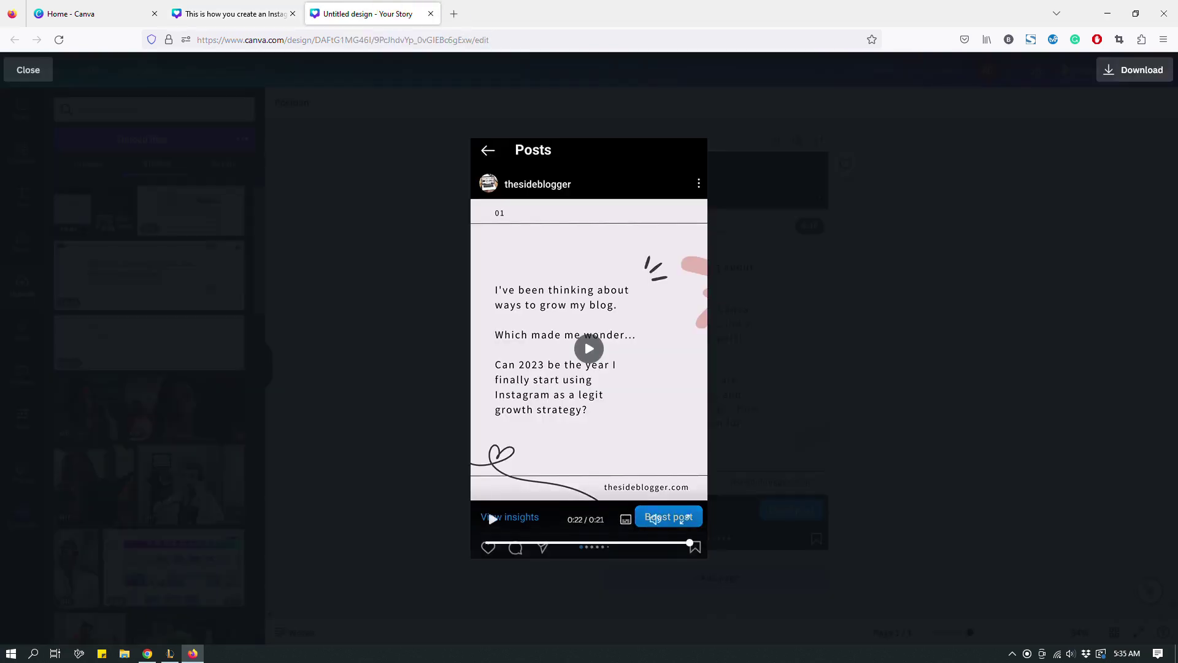
left_click(589, 349)
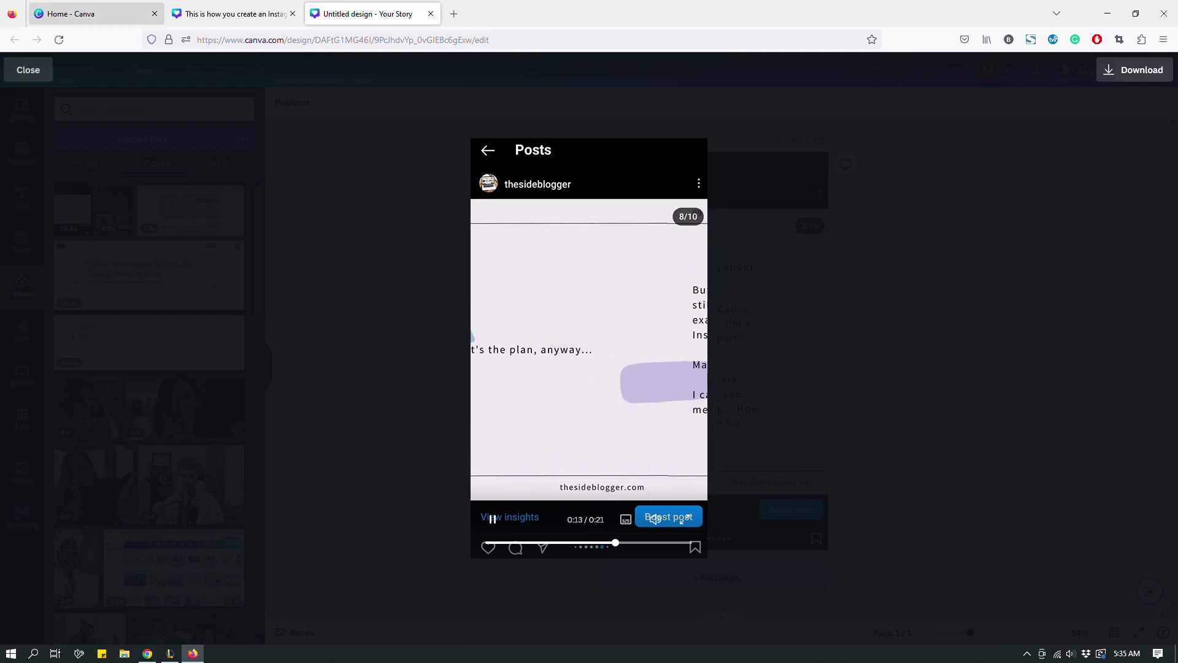
left_click(233, 14)
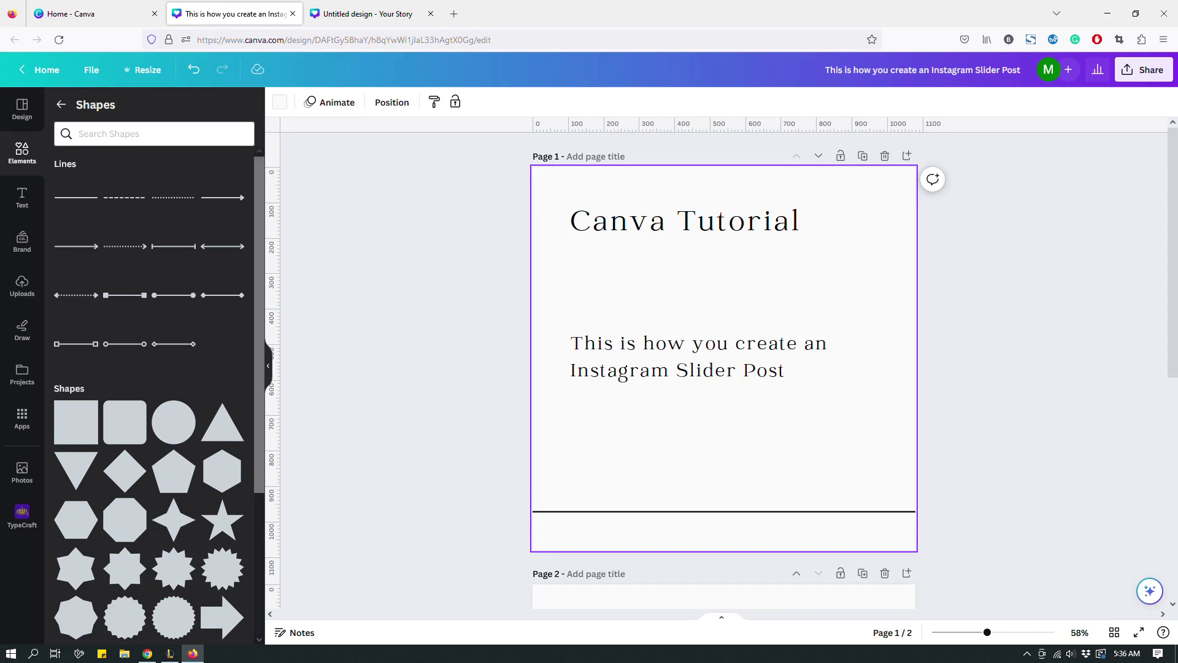
Browse the full Graphics library and look through its Simple Drawn Objects collection for a decorative element, then return to the Graphics overview.
left_click(61, 104)
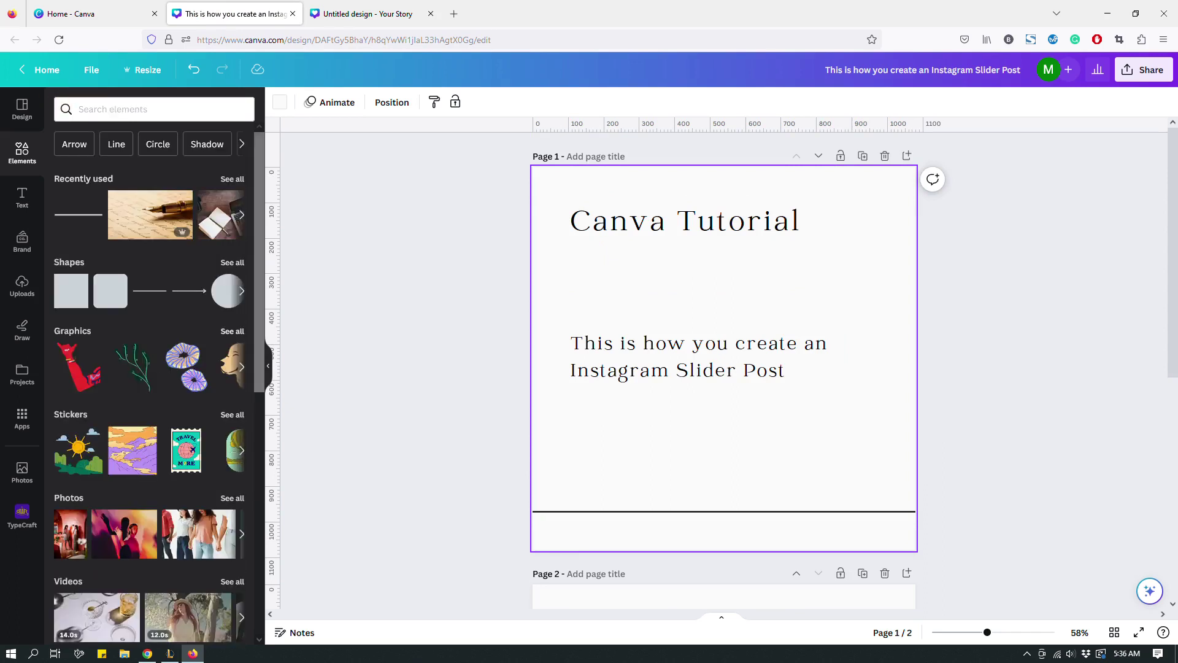
left_click(233, 331)
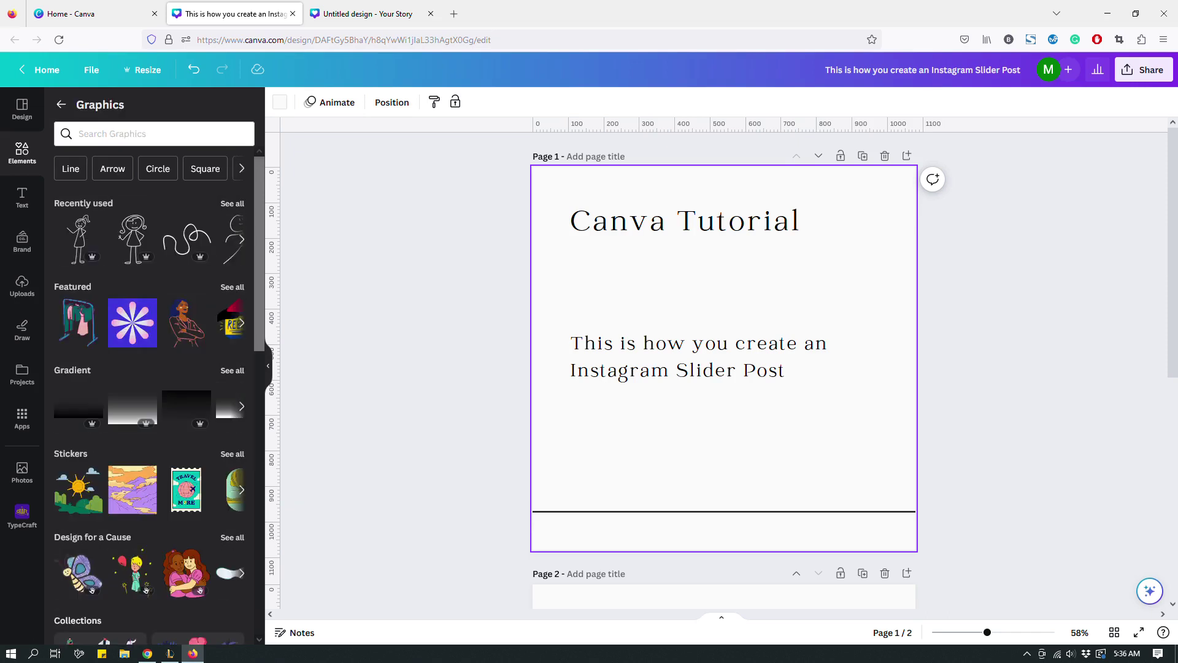
scroll(149, 396, "down", 5)
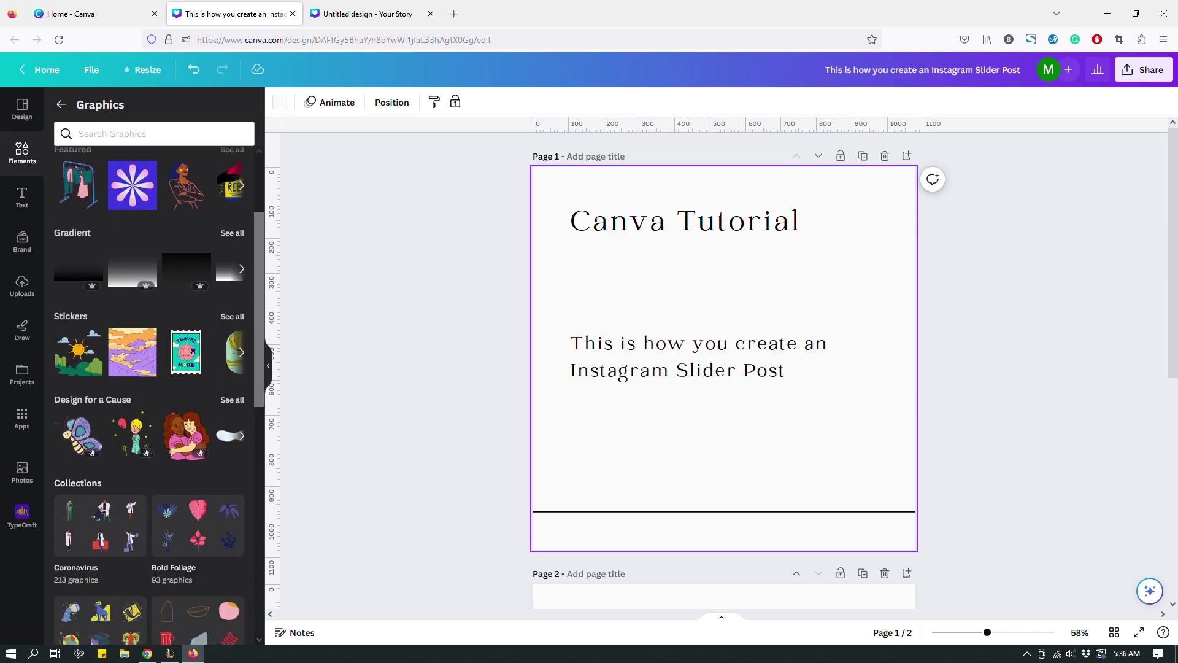
scroll(192, 342, "down", 3)
left_click(192, 342)
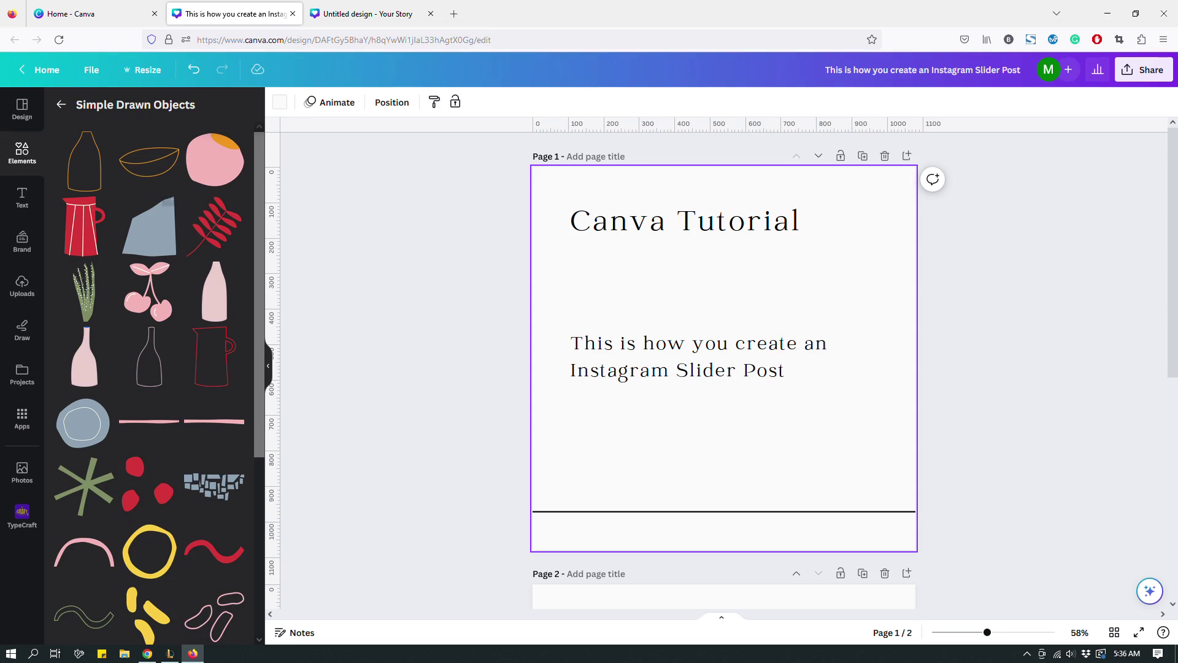
scroll(214, 307, "down", 3)
scroll(149, 368, "up", 3)
left_click(60, 104)
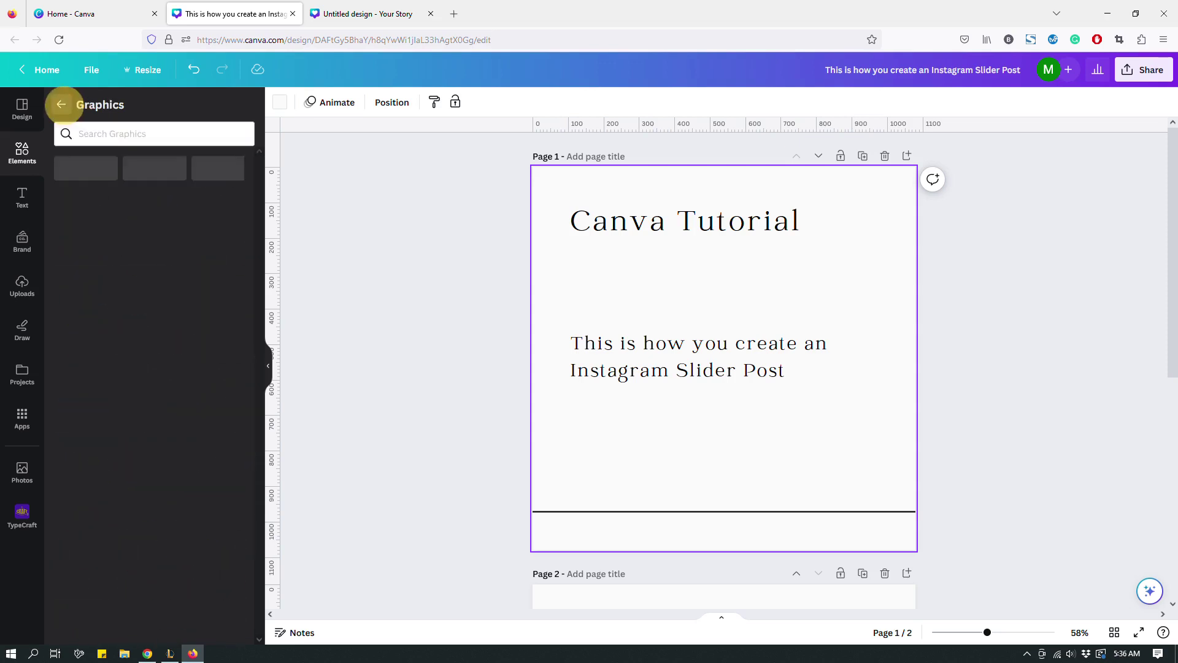